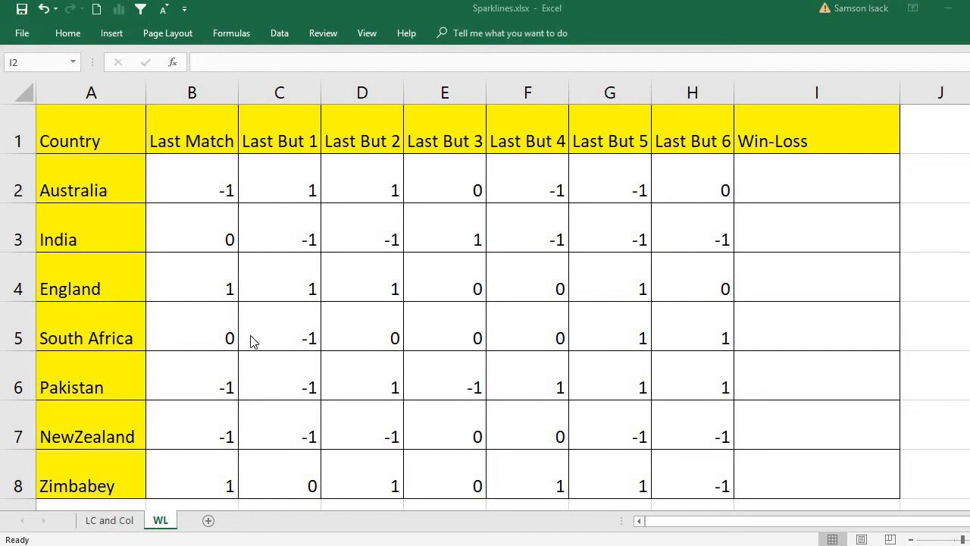
Examine the country list in A2:A8 and the match results coded as 1, 0 and -1 in B2:H8.
drag(83, 191, 88, 337)
drag(89, 406, 96, 482)
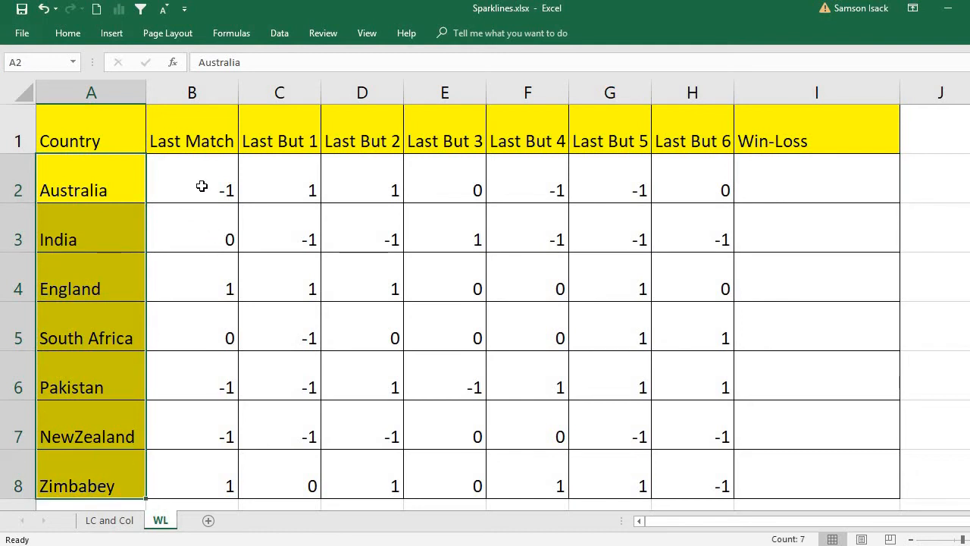
drag(202, 185, 675, 178)
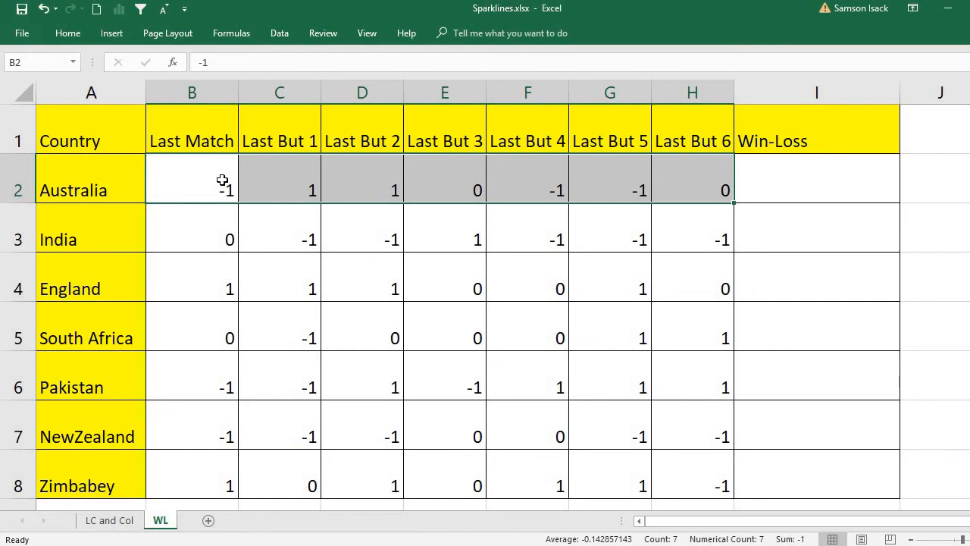
click(222, 179)
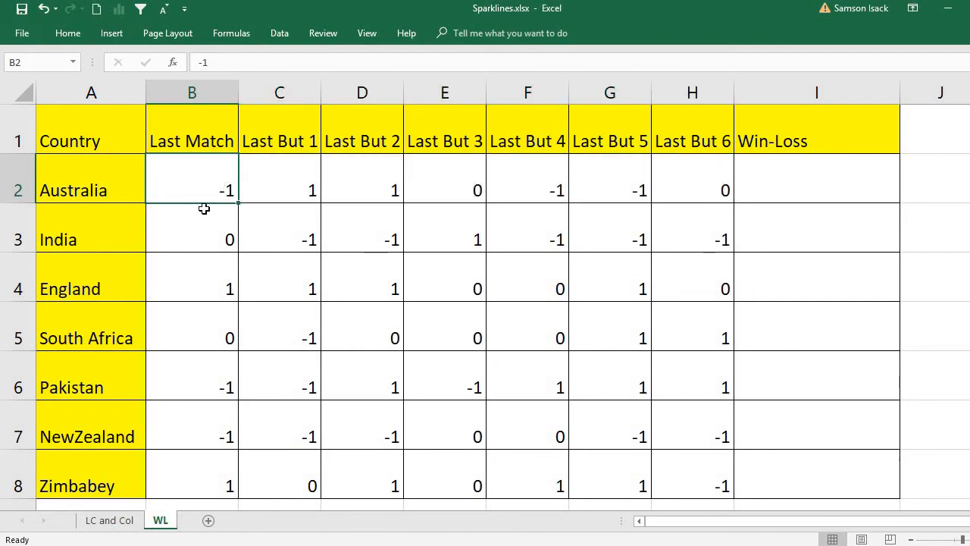
click(267, 194)
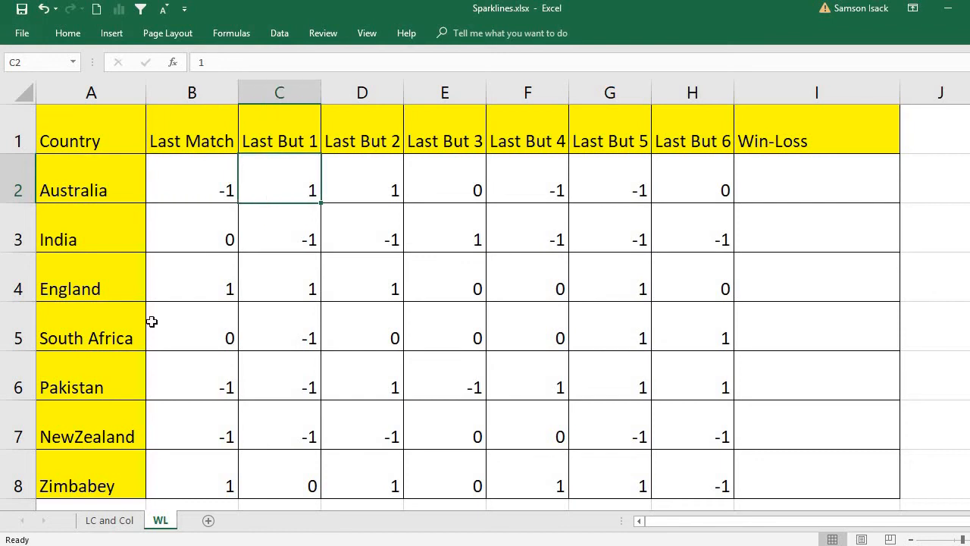
click(462, 193)
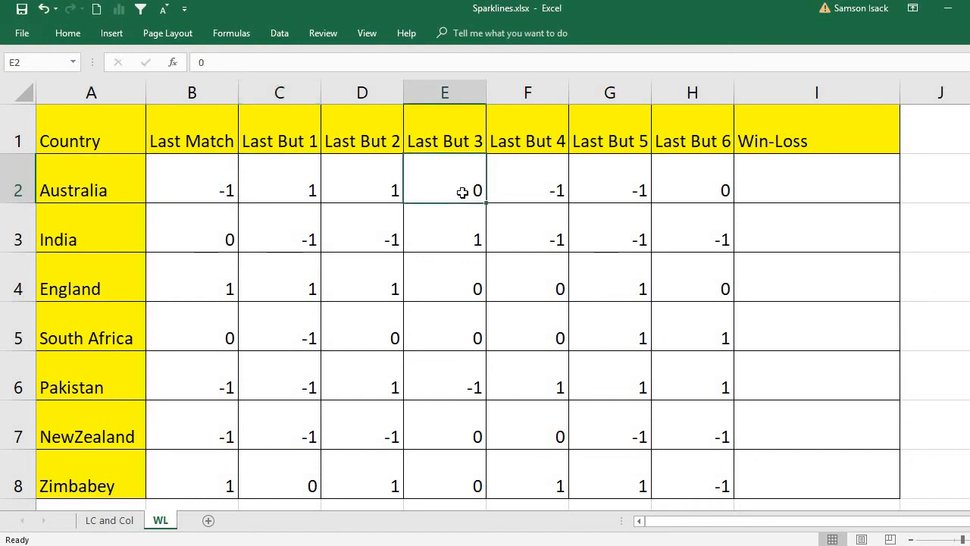
click(194, 198)
drag(193, 198, 686, 489)
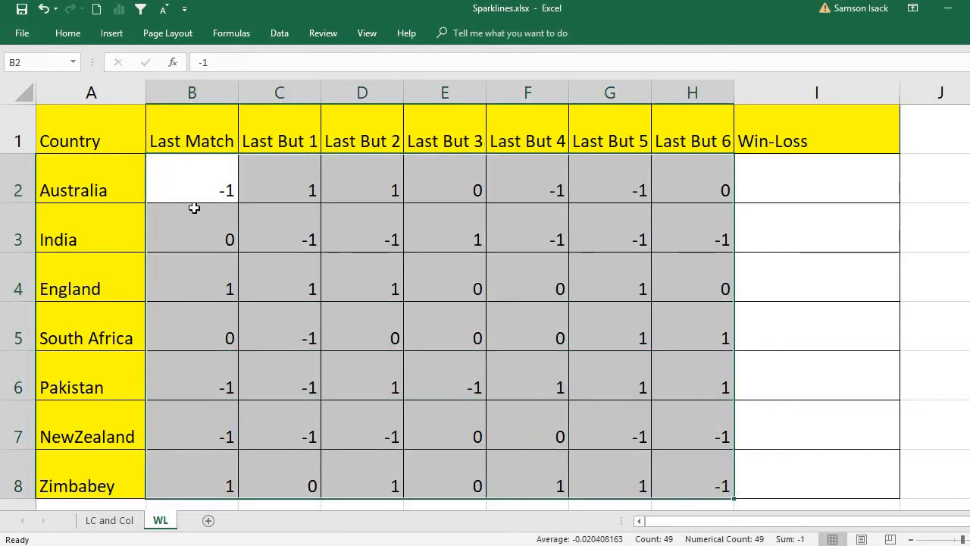
Go through the country names from Australia to Zimbabey and review Australia's match results in B2:H2.
click(85, 196)
click(88, 231)
click(74, 289)
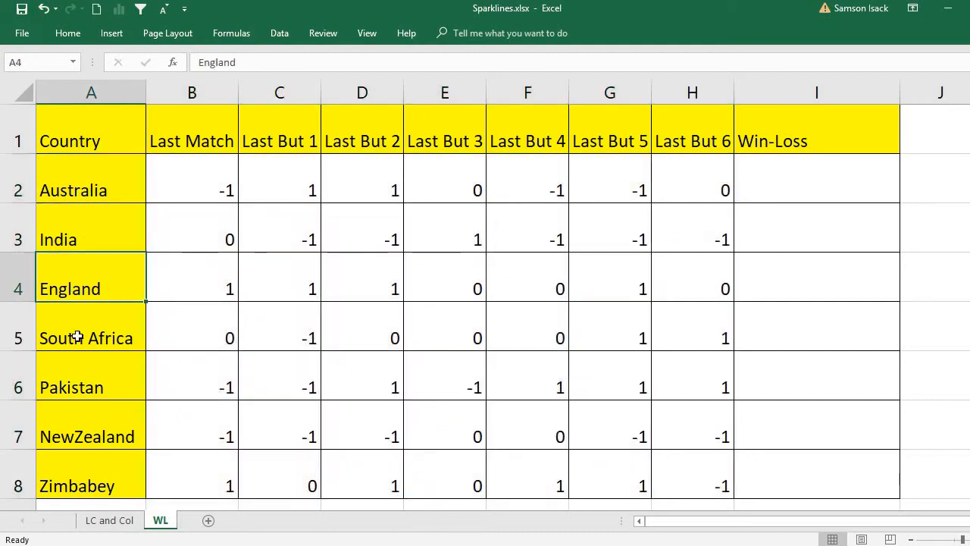
click(76, 336)
click(110, 388)
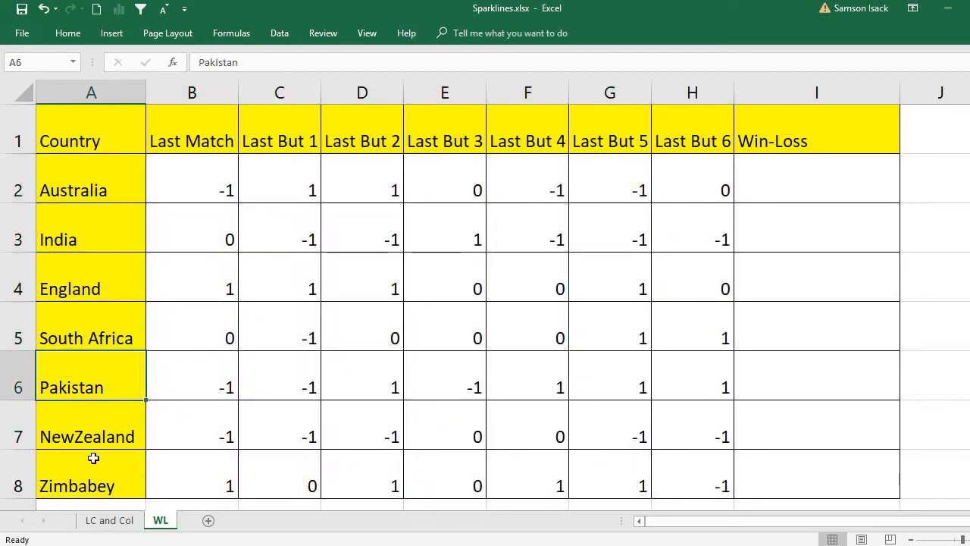
click(94, 442)
click(103, 486)
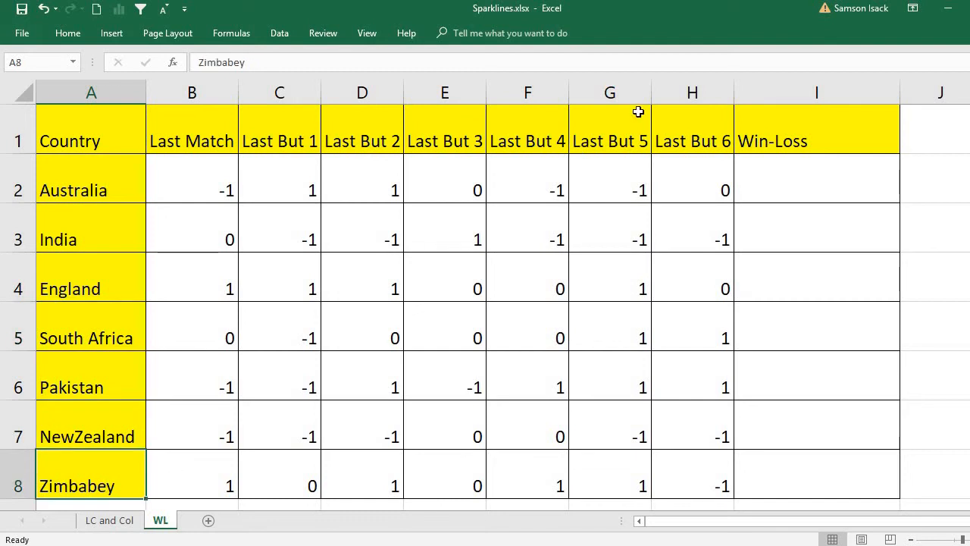
click(709, 167)
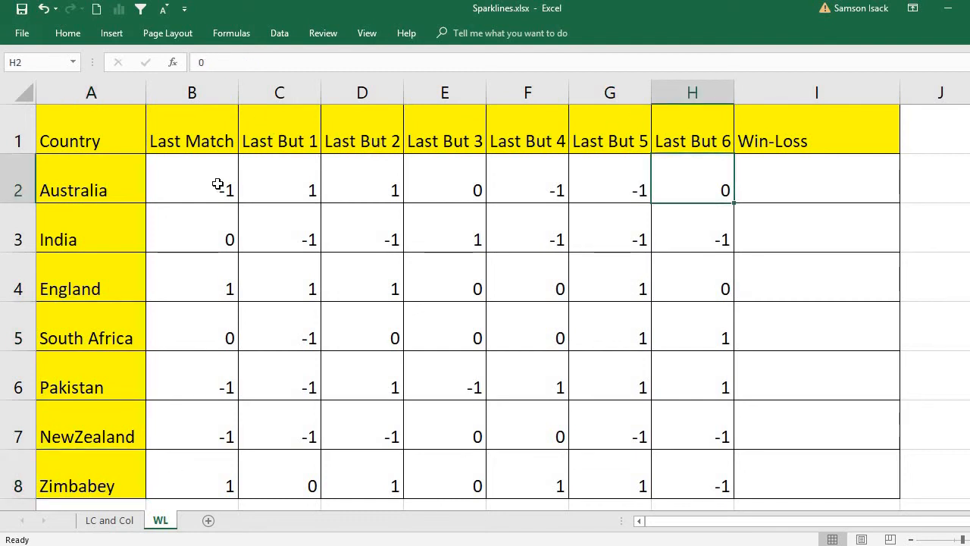
drag(217, 186, 699, 188)
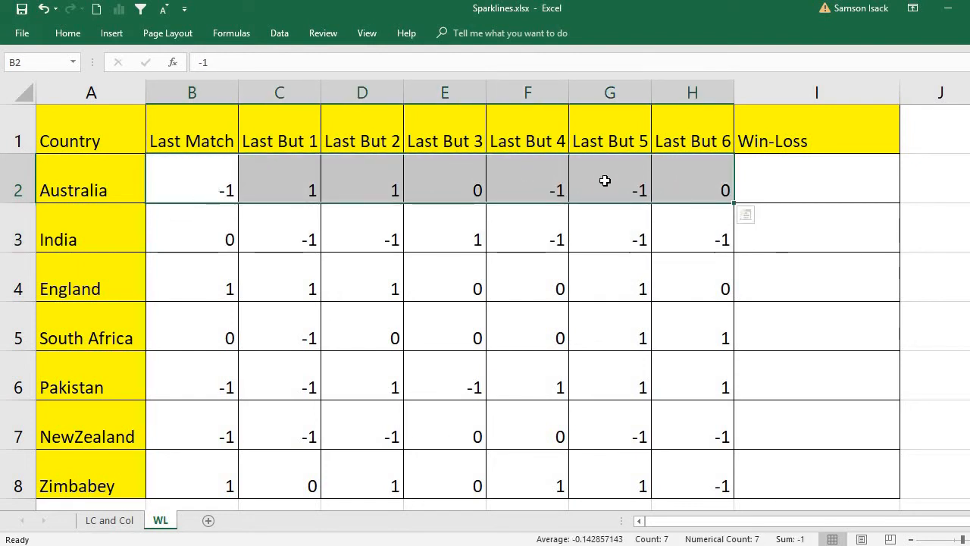
Widen the Win-Loss column and make the Australia row slightly taller.
click(854, 167)
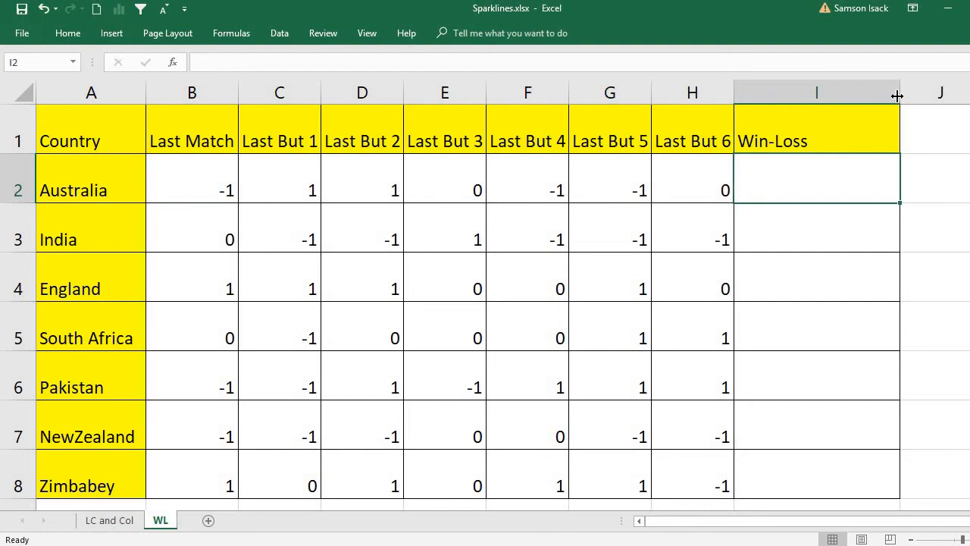
drag(900, 93, 958, 96)
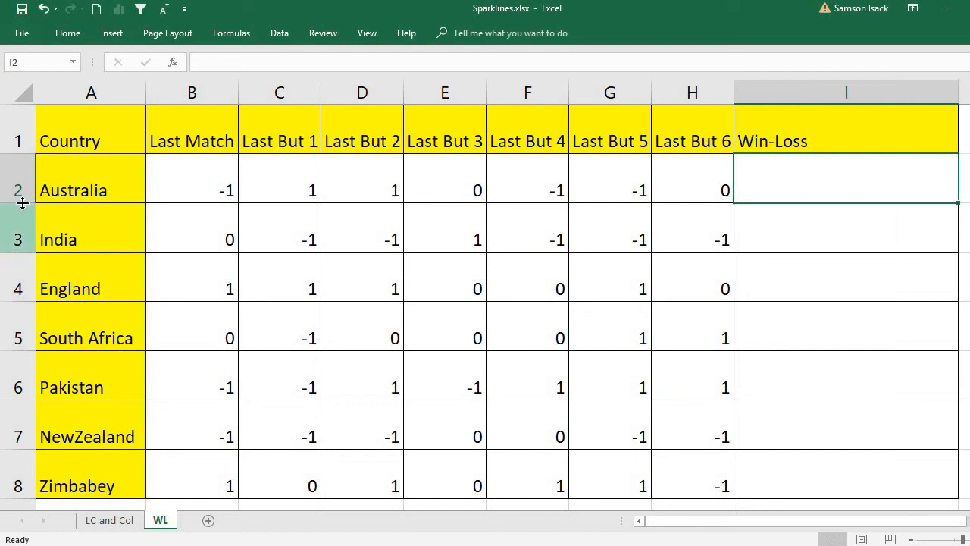
drag(22, 203, 23, 215)
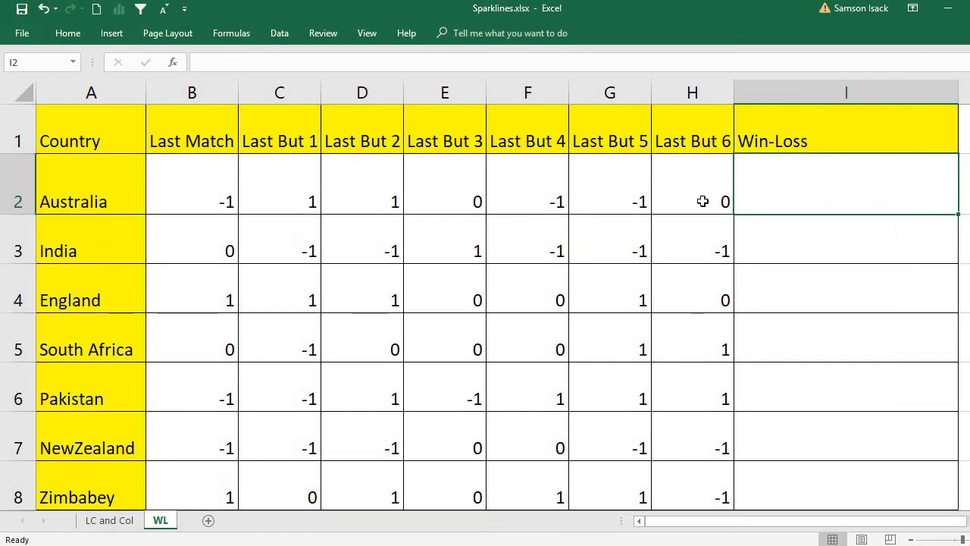
click(25, 92)
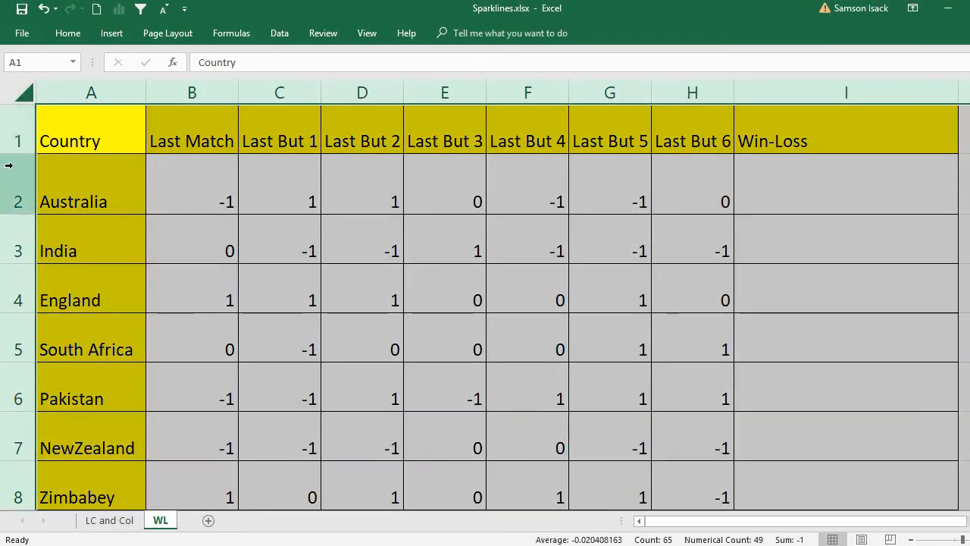
click(754, 183)
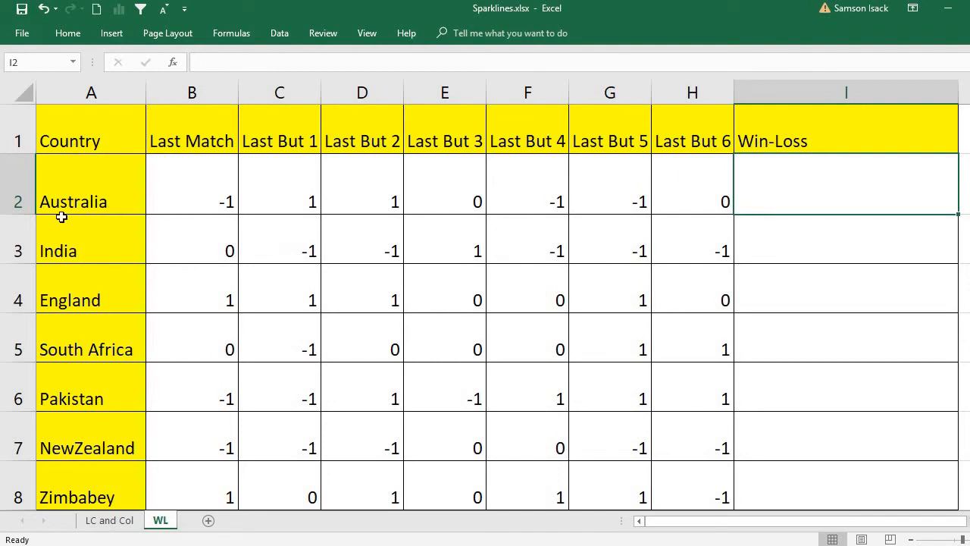
Review Australia's results in B2:H2 against its empty Win-Loss cell and locate the Win/Loss sparkline type.
click(82, 202)
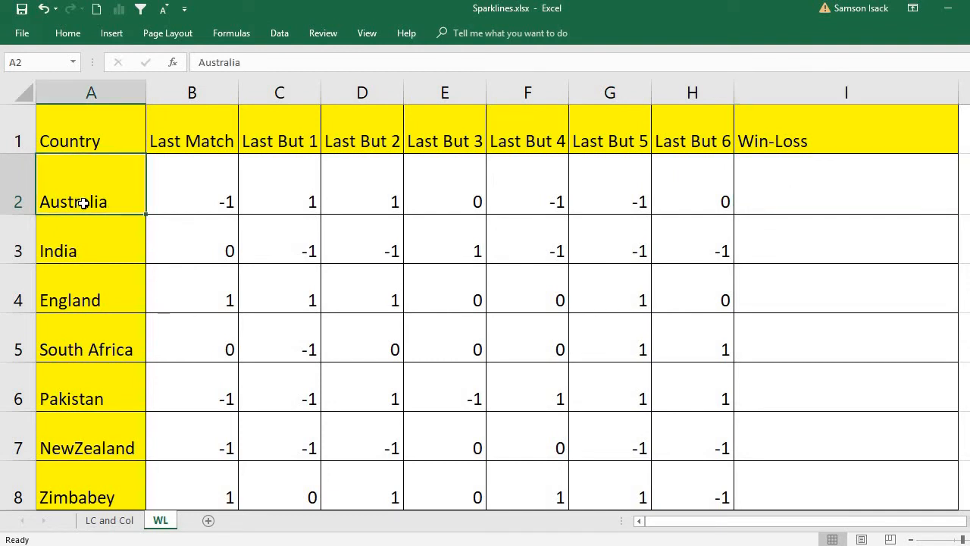
click(751, 183)
click(171, 209)
drag(432, 203, 724, 189)
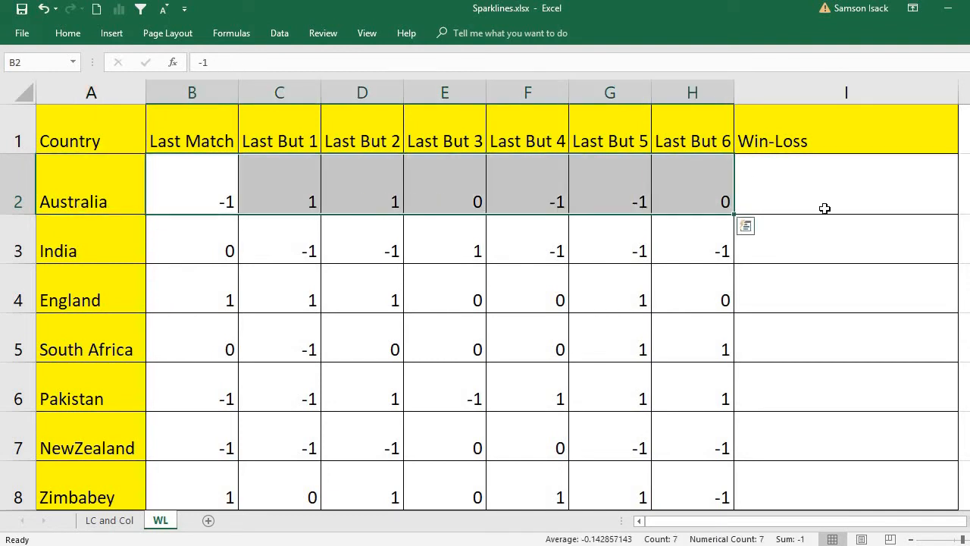
click(829, 199)
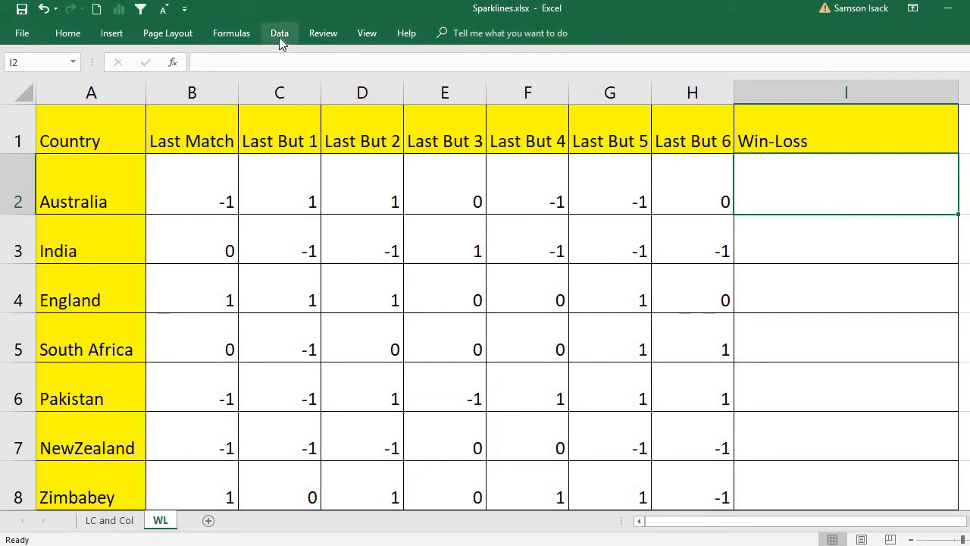
click(109, 33)
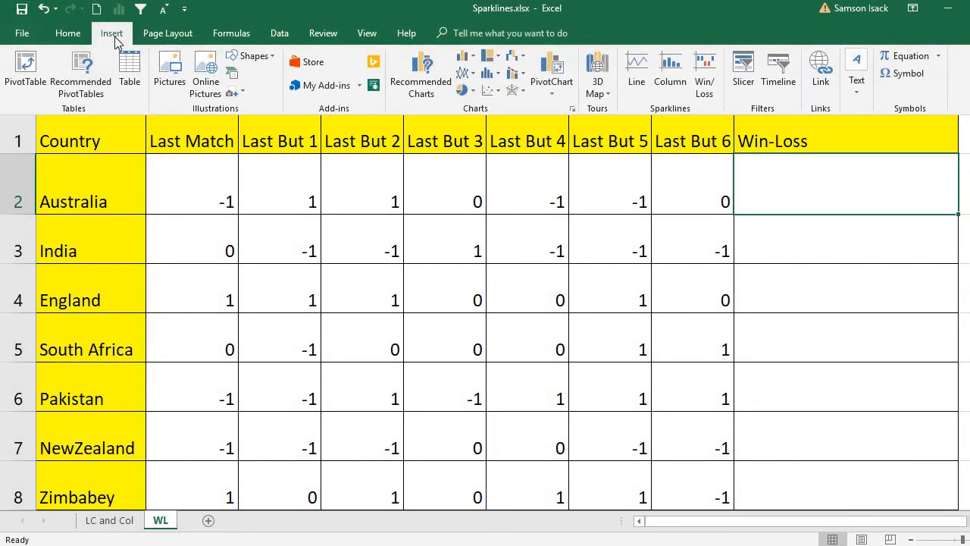
click(110, 34)
click(115, 38)
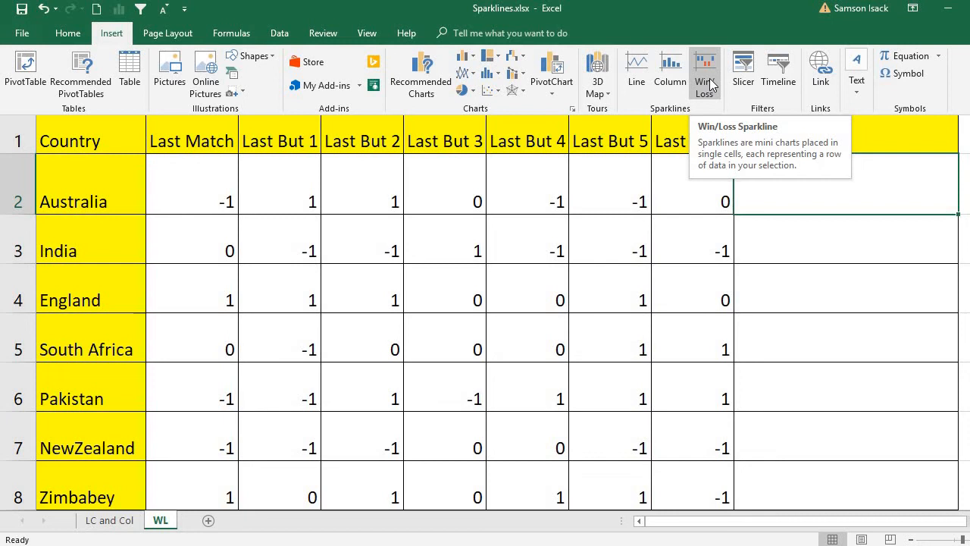
click(772, 190)
drag(204, 183, 715, 186)
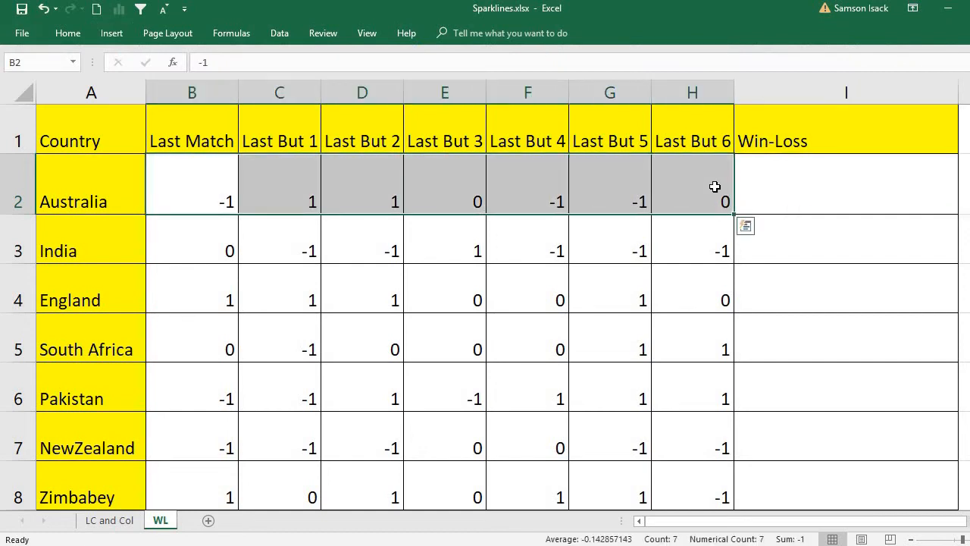
Start a Win/Loss sparkline for cell I2, using Australia's results in B2:H2 as the data range.
click(792, 188)
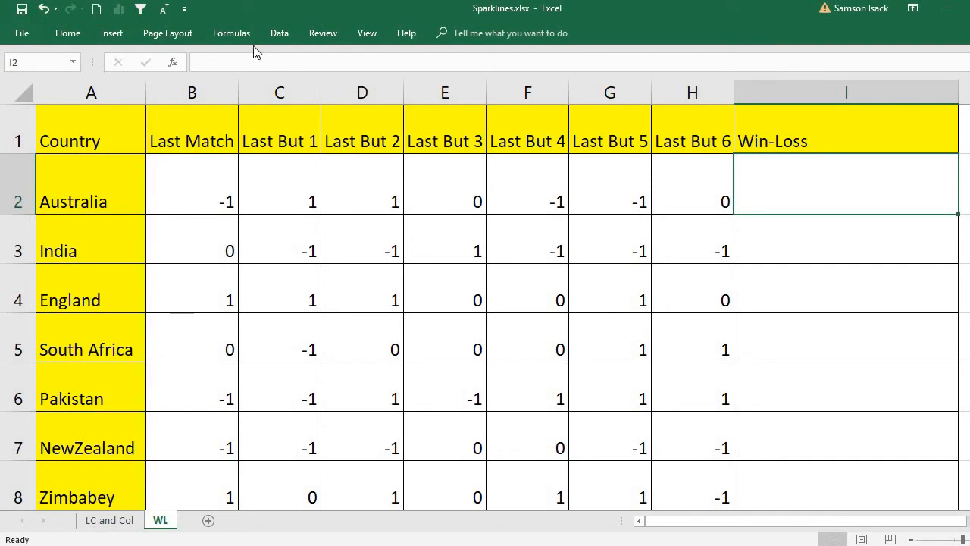
click(110, 35)
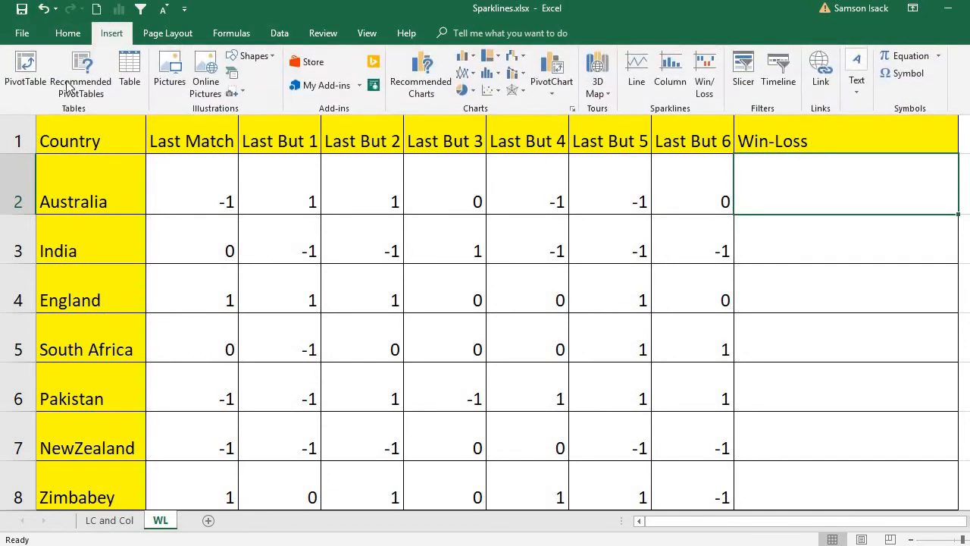
click(709, 88)
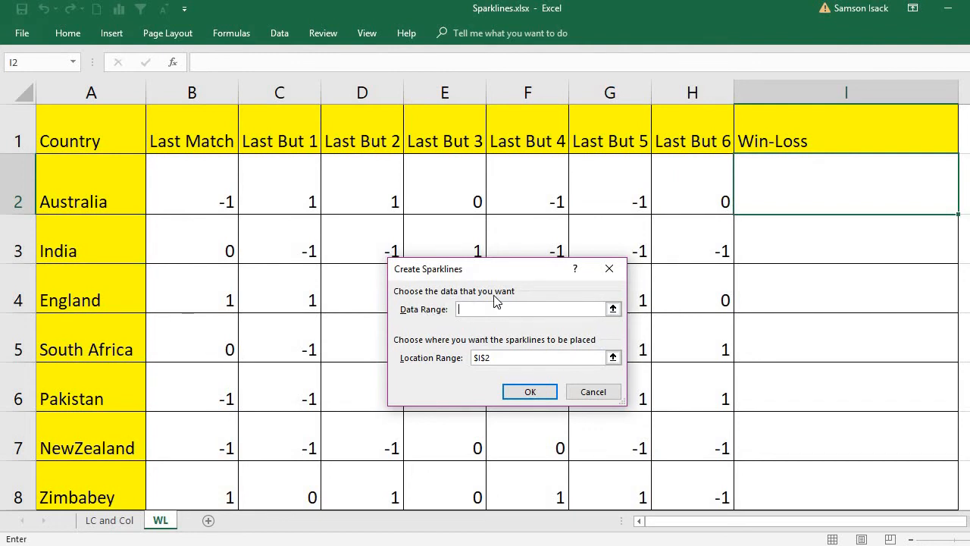
drag(202, 168, 675, 164)
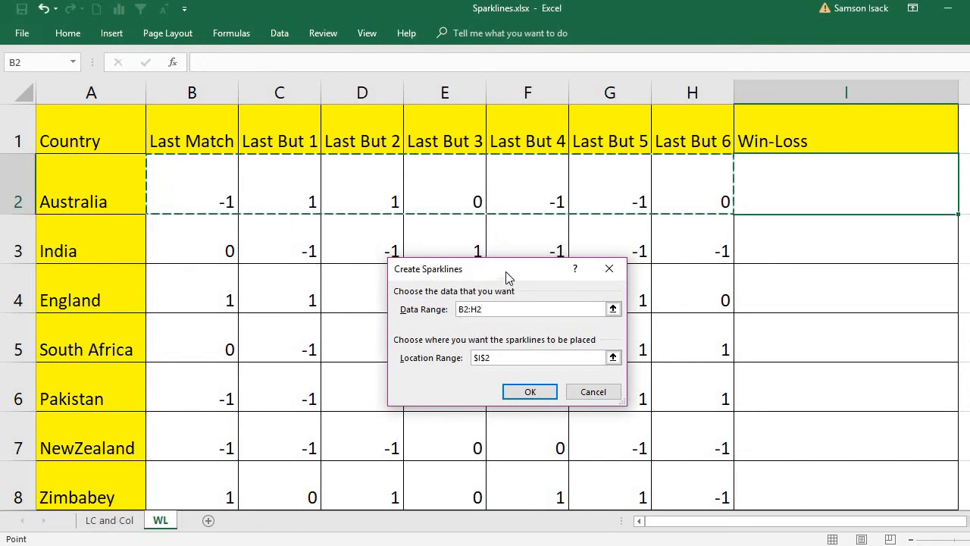
drag(508, 276, 441, 259)
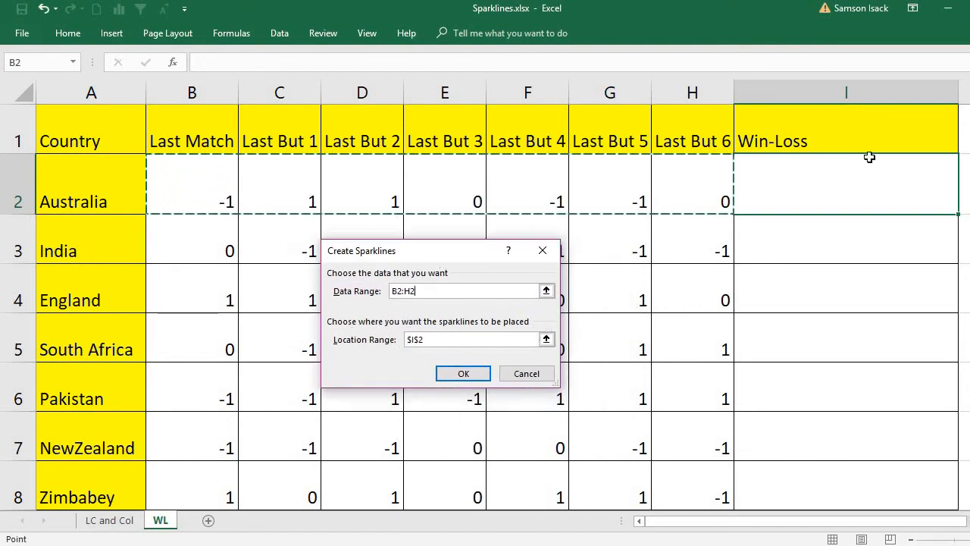
Set the sparkline's location range to $I$2 and create it from data range B2:H2.
click(356, 340)
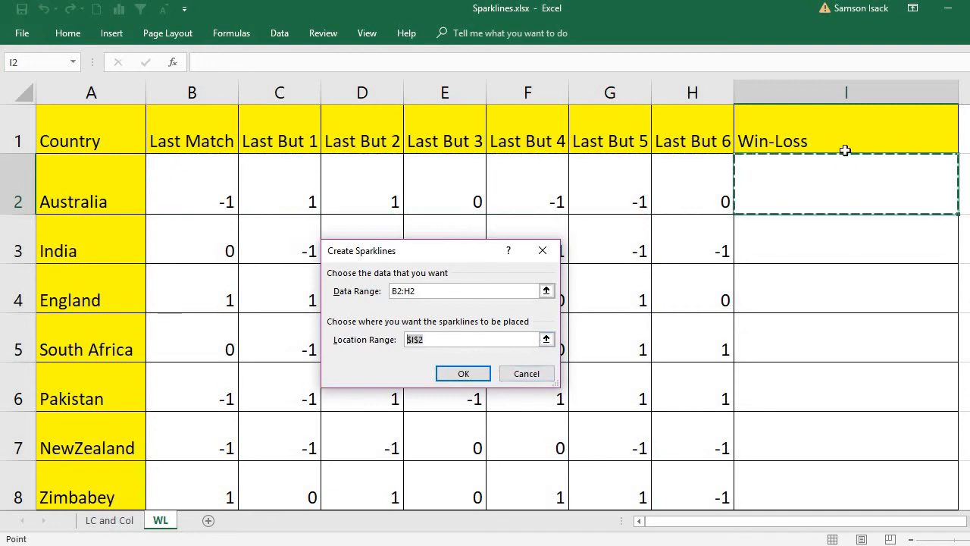
click(819, 176)
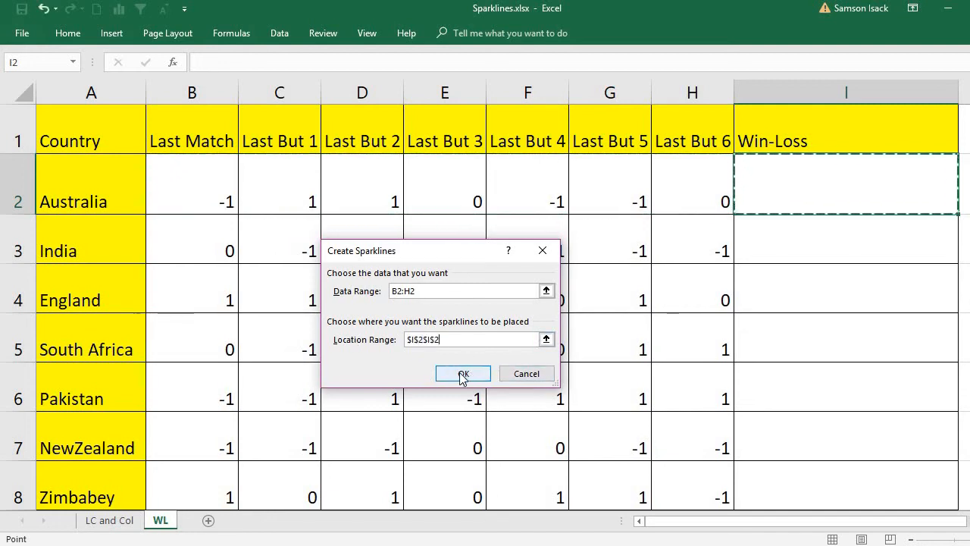
click(370, 342)
key(BackSpace)
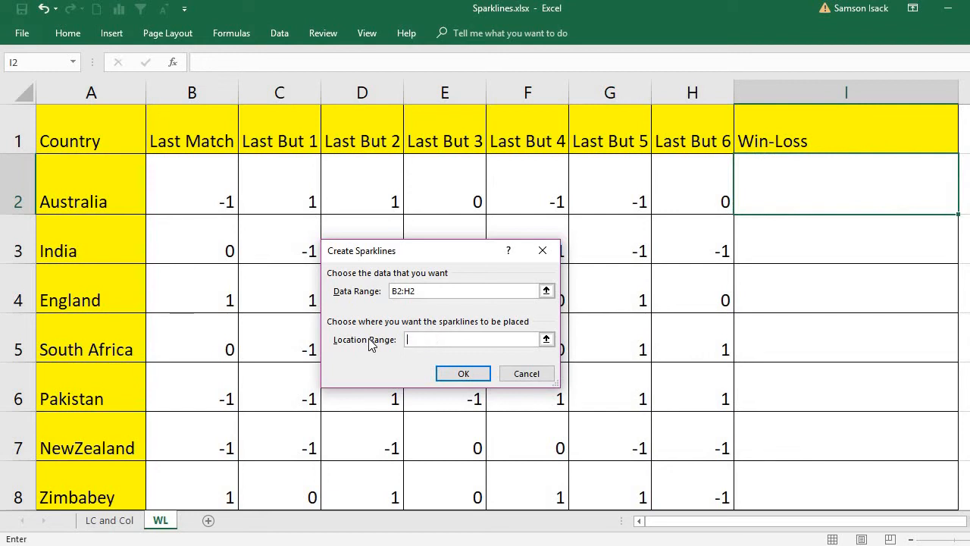
click(805, 200)
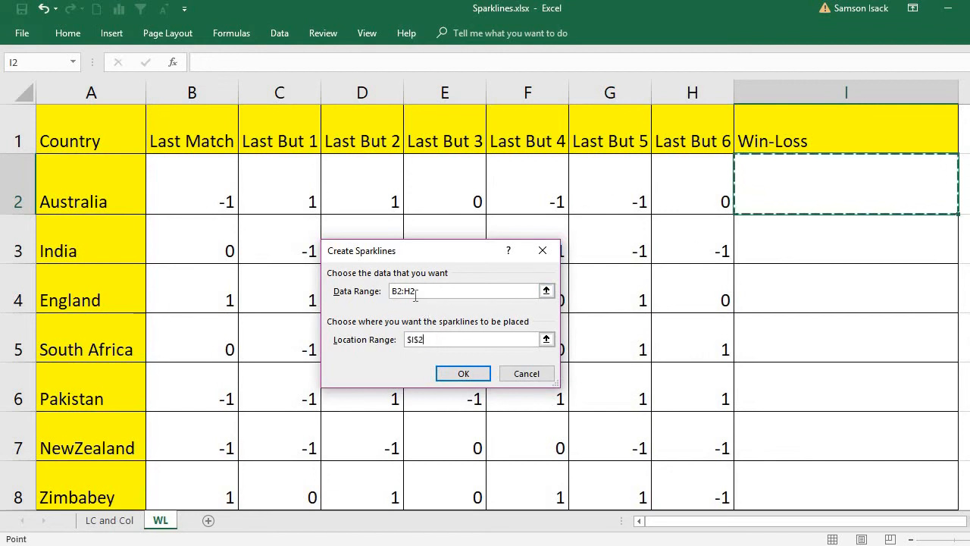
click(338, 289)
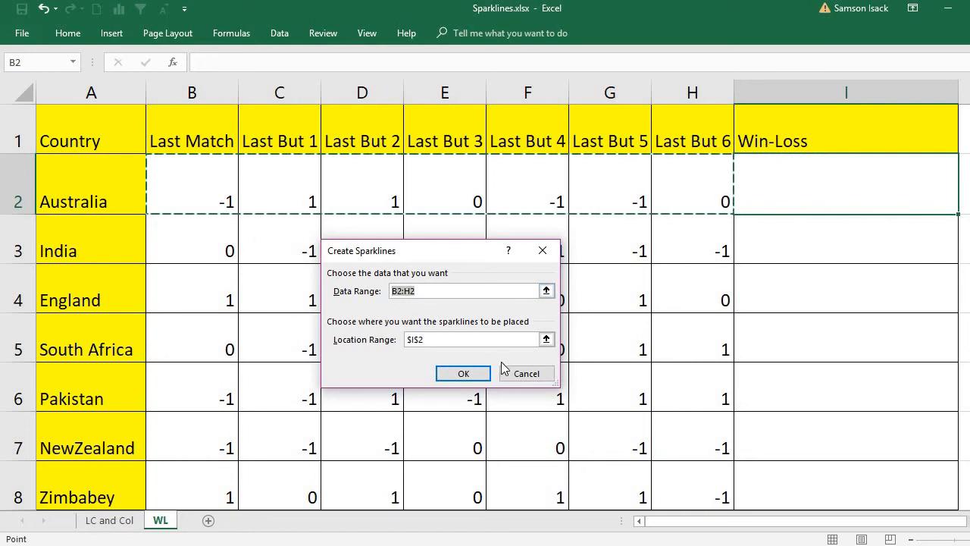
click(458, 340)
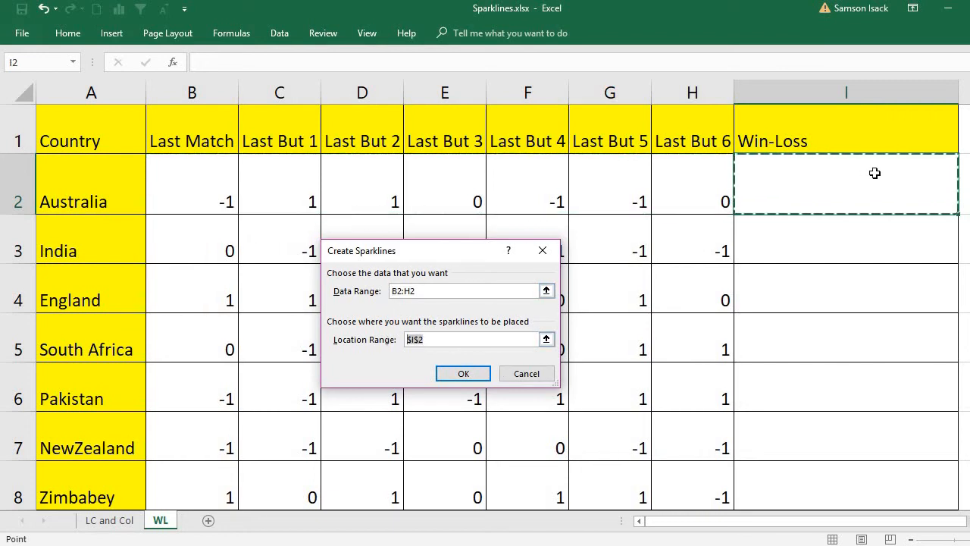
click(465, 373)
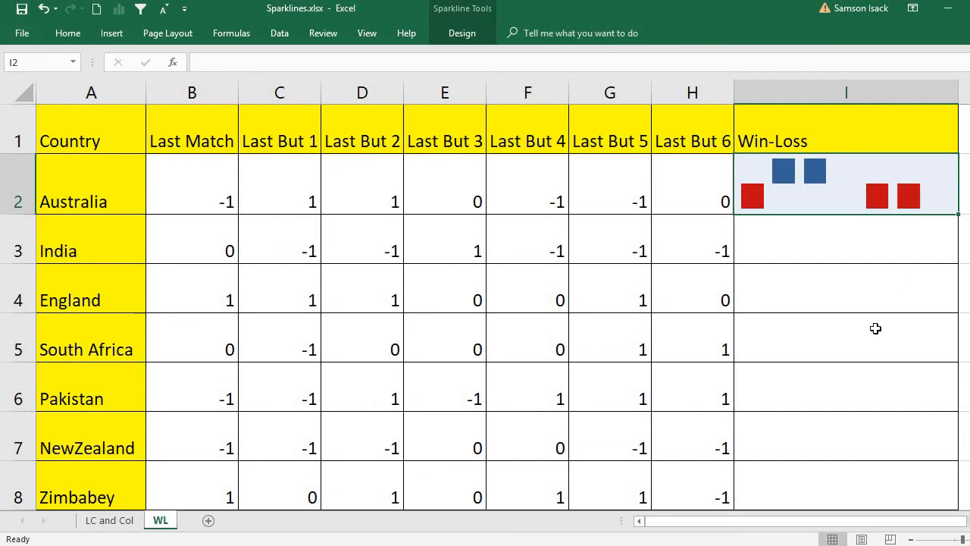
click(206, 194)
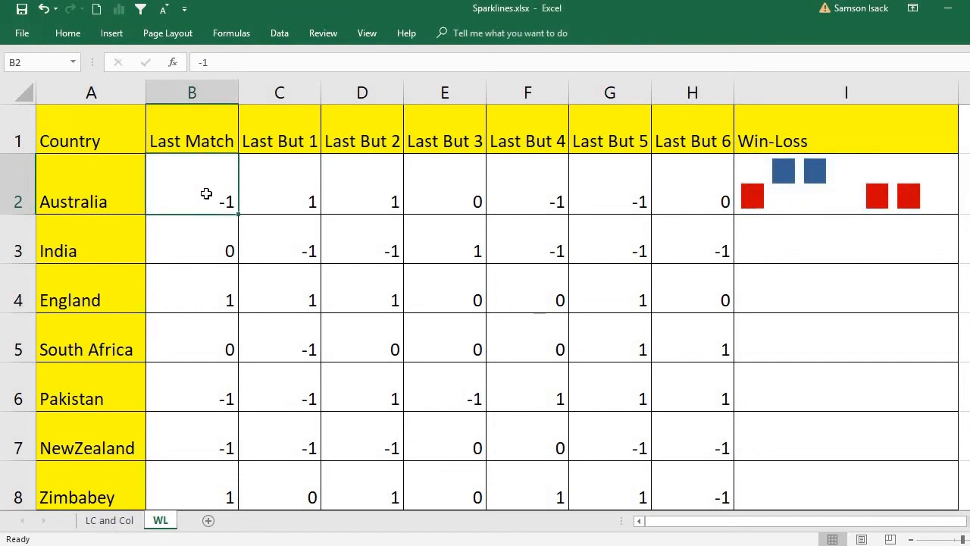
Set Australia's Last Match value in B2 to -1000 and check its Win/Loss sparkline in I2.
text(-)
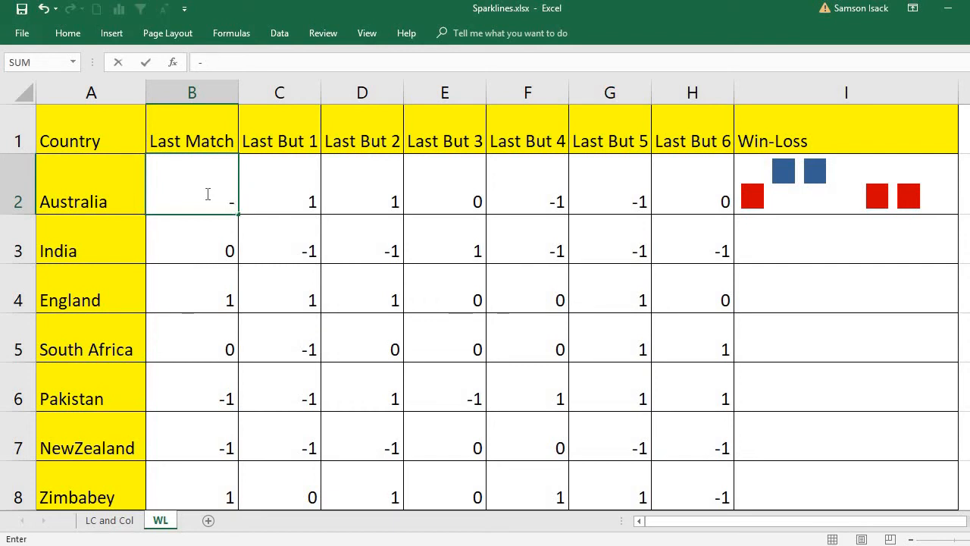
text(1000)
key(Return)
click(783, 183)
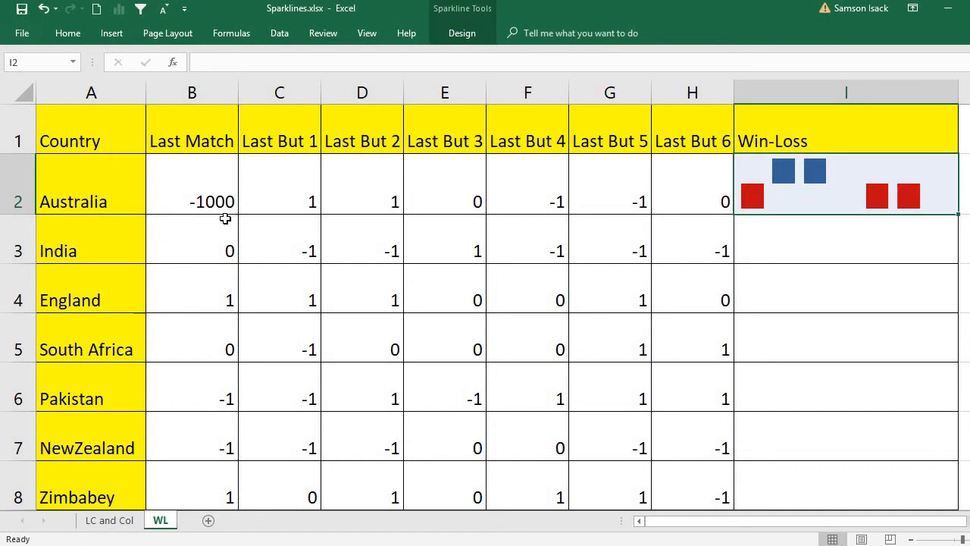
Restore Australia's Last Match value in B2 to -1.
click(210, 174)
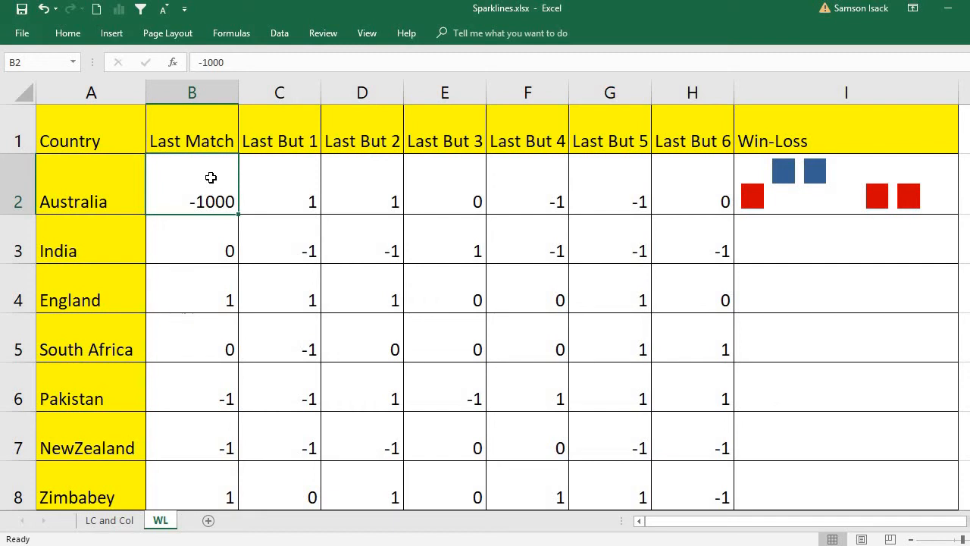
text(-1)
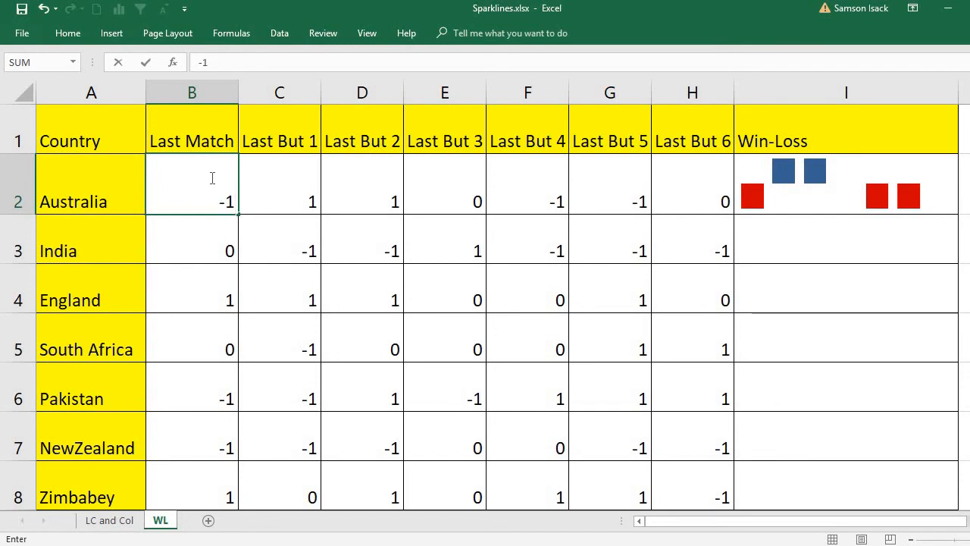
key(Return)
click(201, 198)
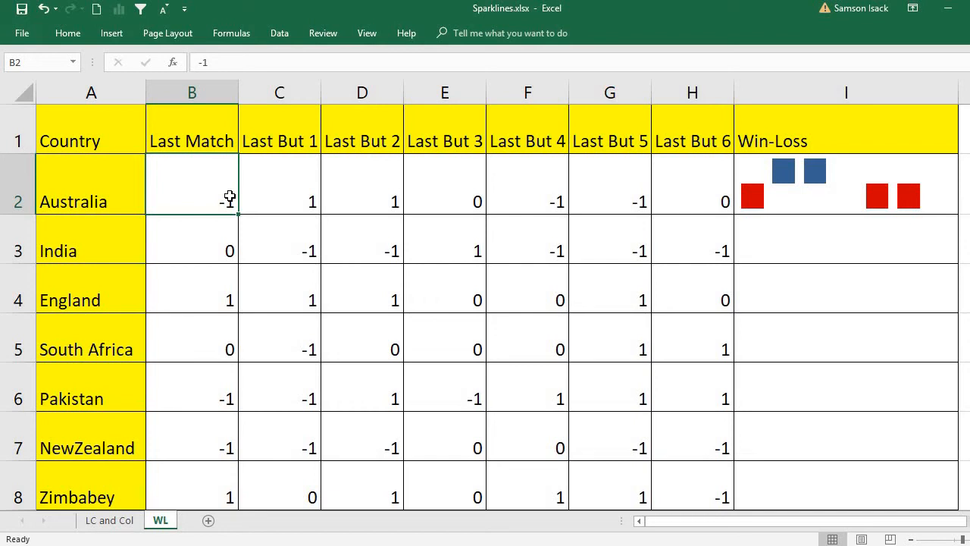
Create Win/Loss sparklines for all countries from data range B2:H8 in location range $I$2:$I$8.
click(748, 199)
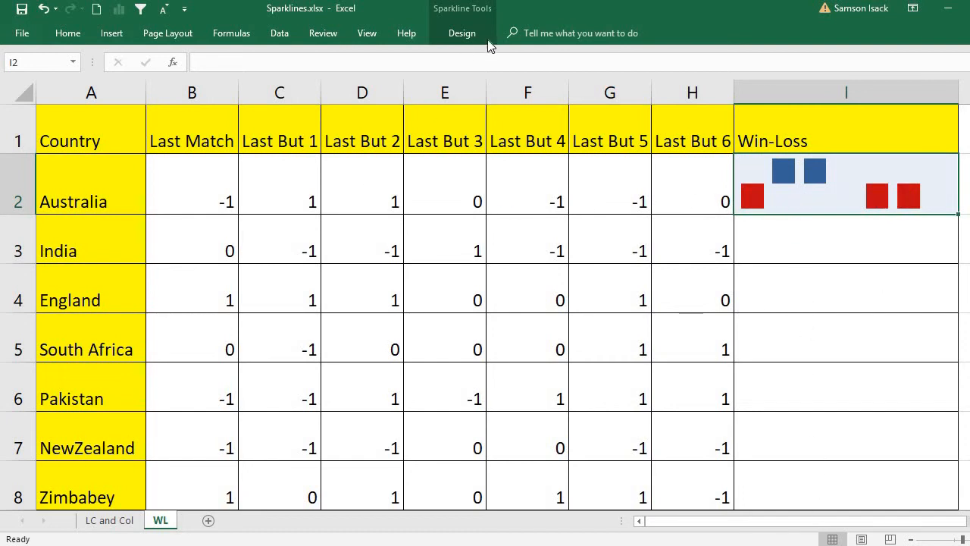
click(108, 34)
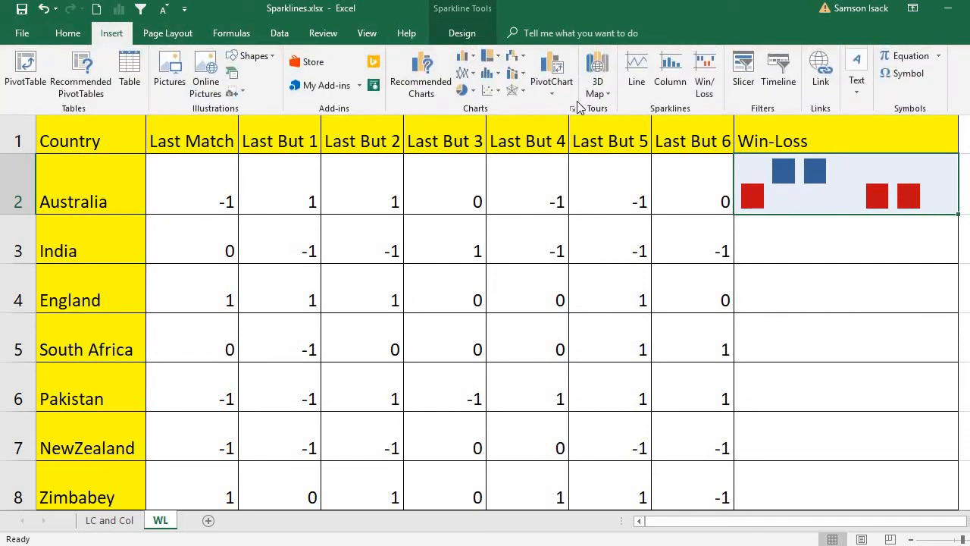
click(704, 79)
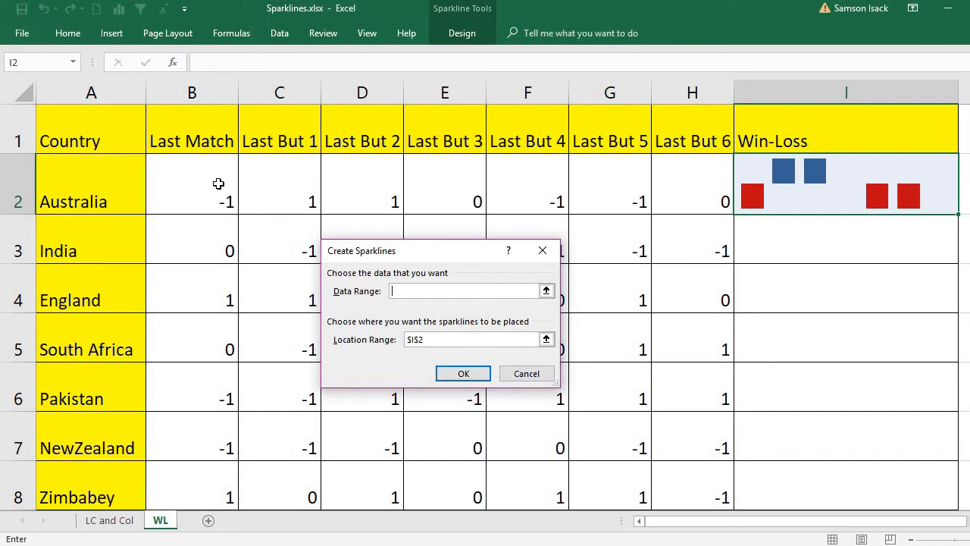
drag(218, 183, 691, 491)
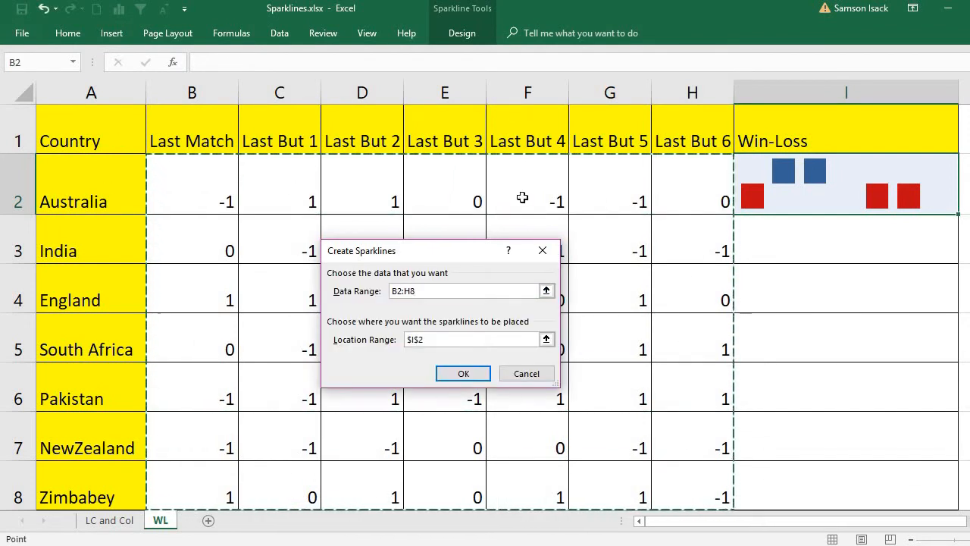
click(447, 340)
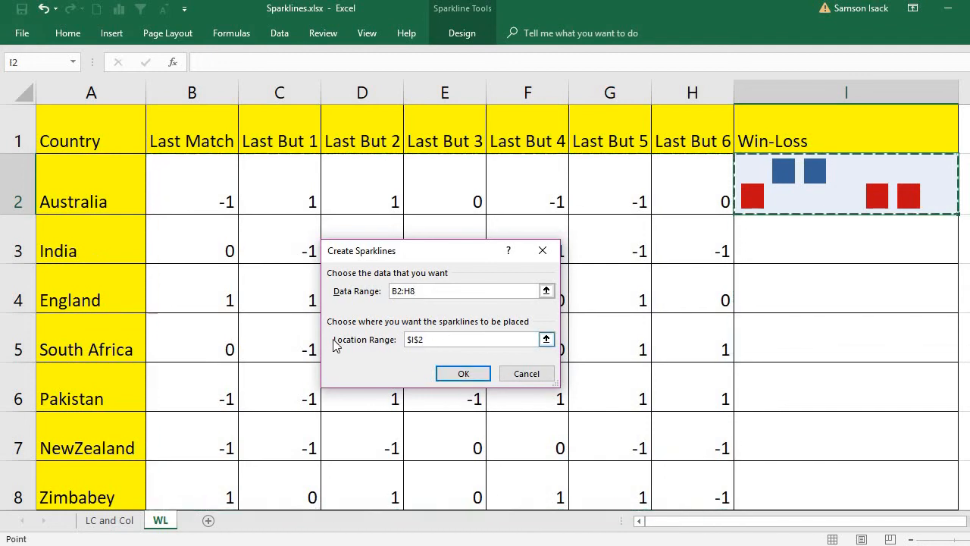
drag(810, 190, 854, 477)
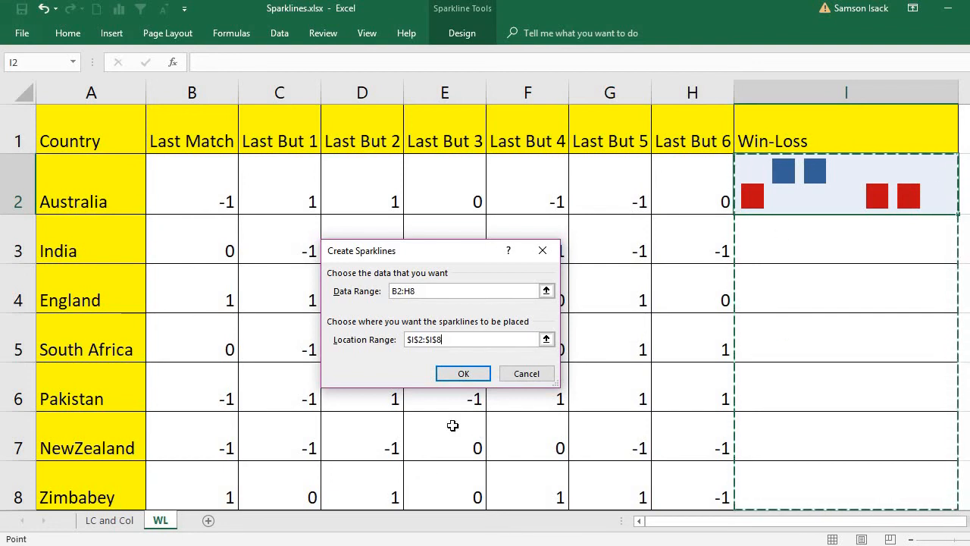
click(455, 373)
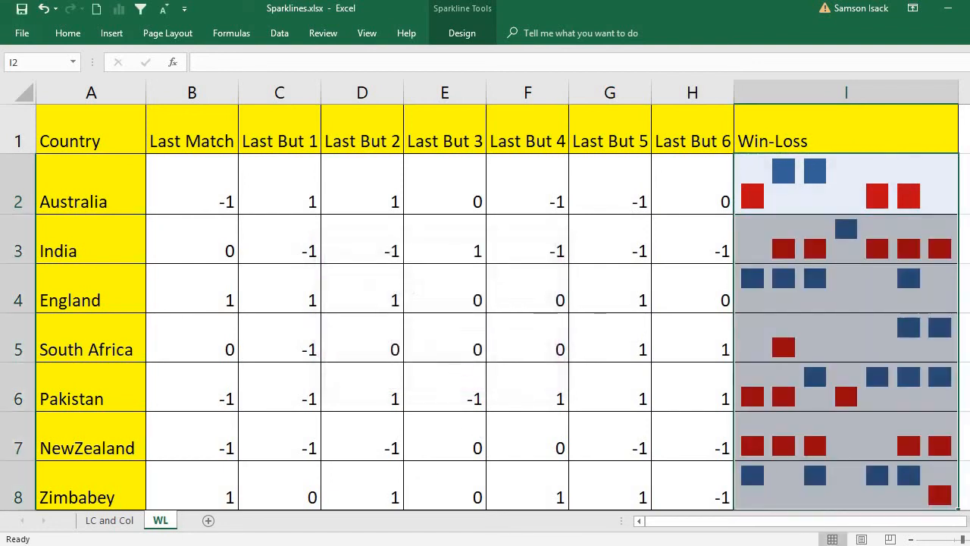
Inspect the Win/Loss sparklines of every country from Australia in I2 down to Zimbabey in I8.
click(902, 218)
click(862, 200)
click(857, 249)
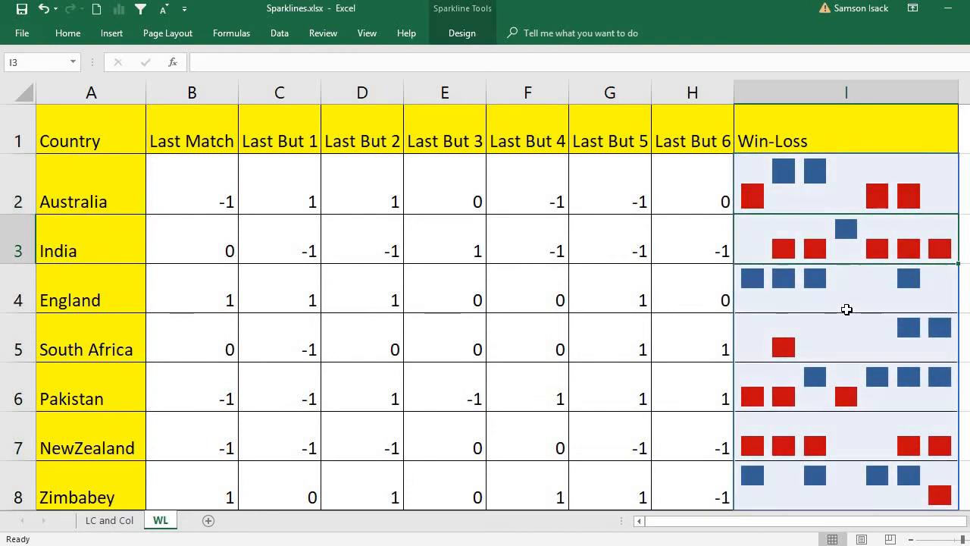
click(846, 307)
click(879, 345)
click(859, 406)
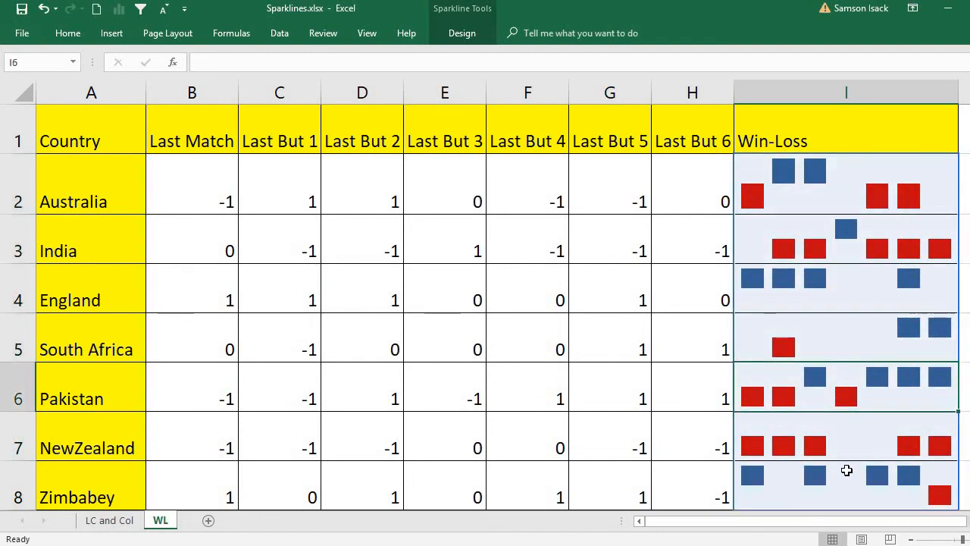
click(863, 447)
click(838, 485)
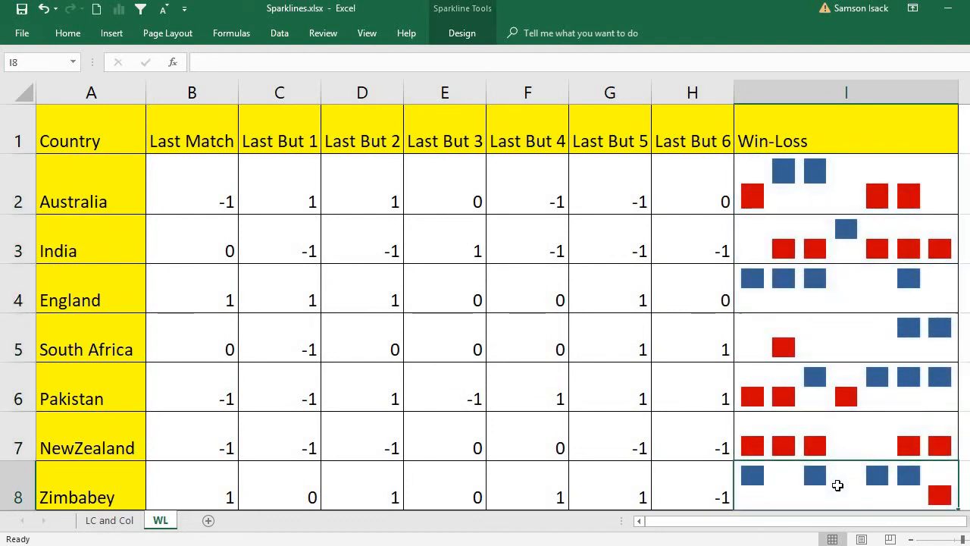
Apply the dark orange sparkline style with grey negative points to the Win-Loss sparklines.
click(872, 190)
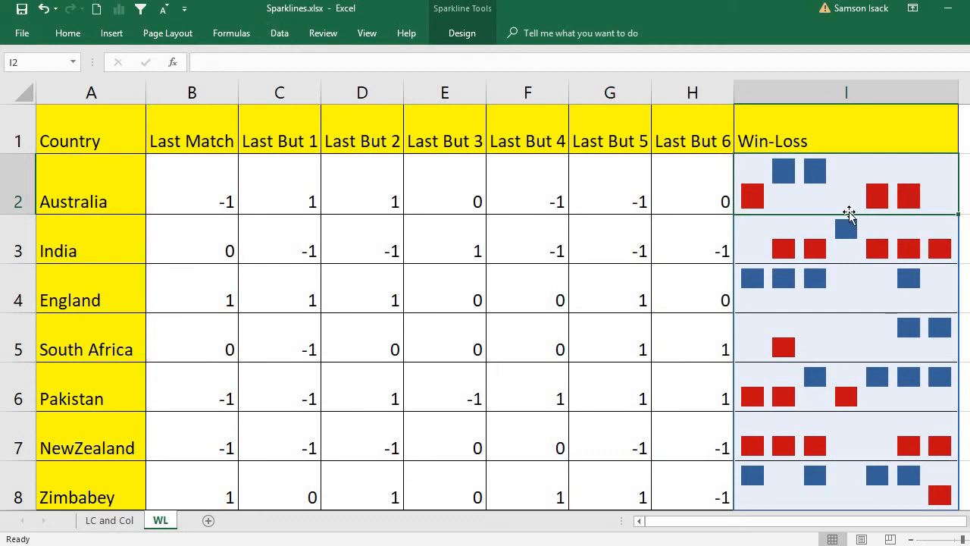
click(463, 34)
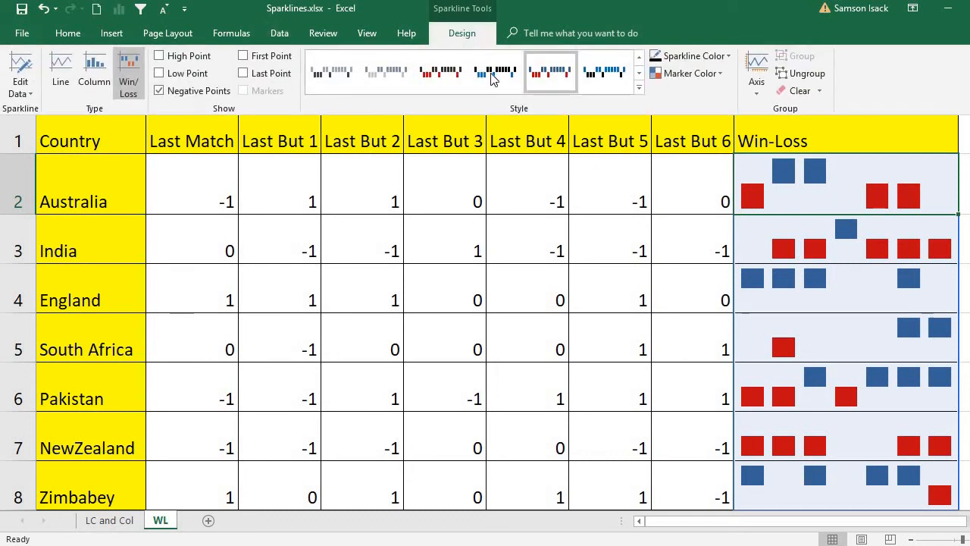
click(639, 88)
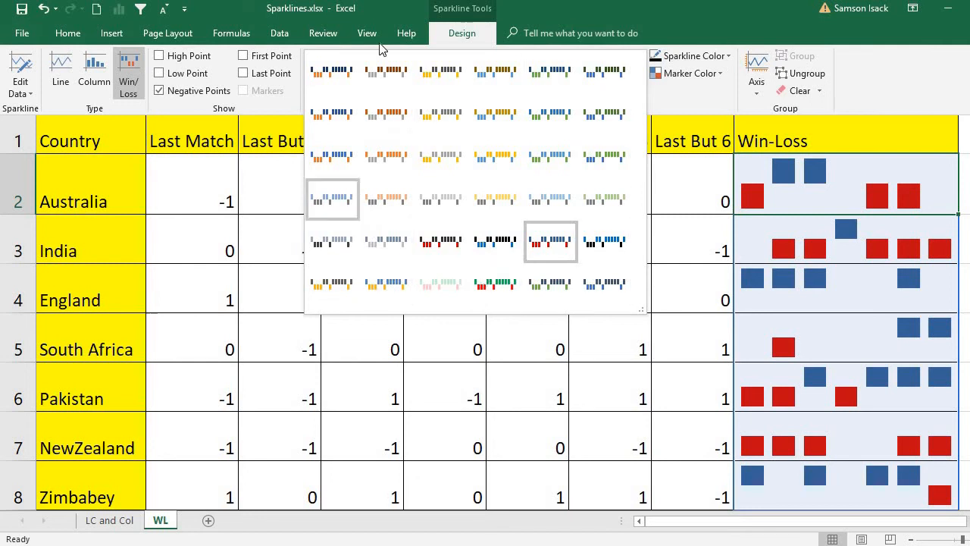
click(392, 108)
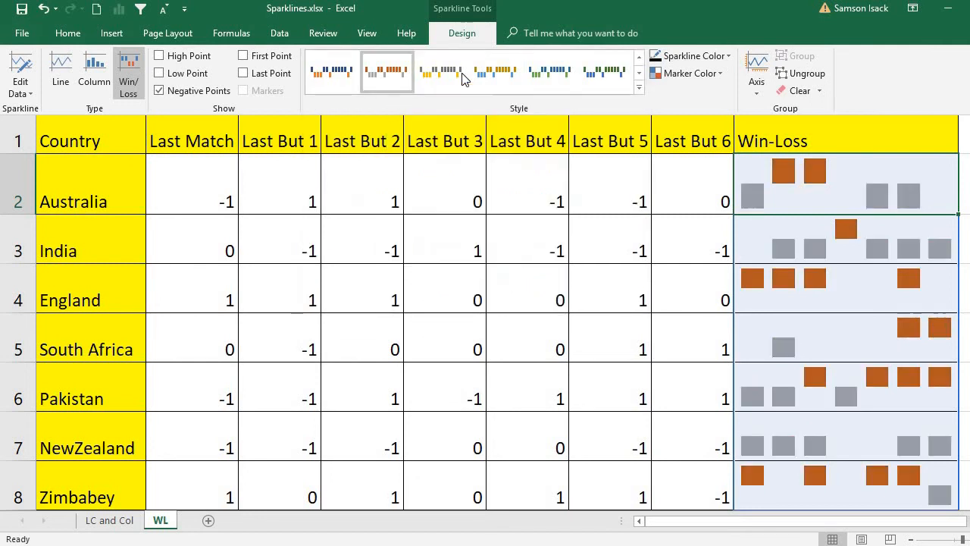
Switch the Win-Loss sparklines to the gold style with blue negative points.
click(641, 92)
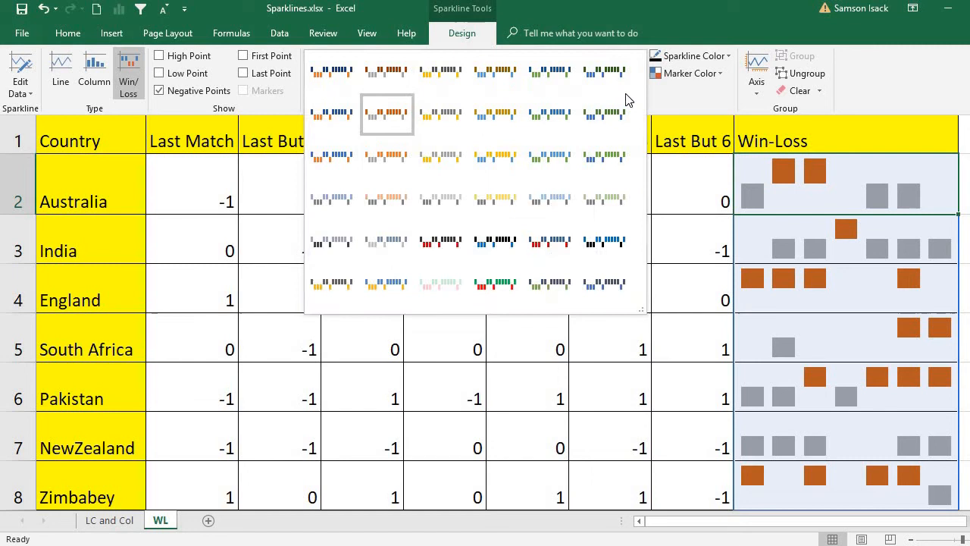
click(497, 152)
click(639, 92)
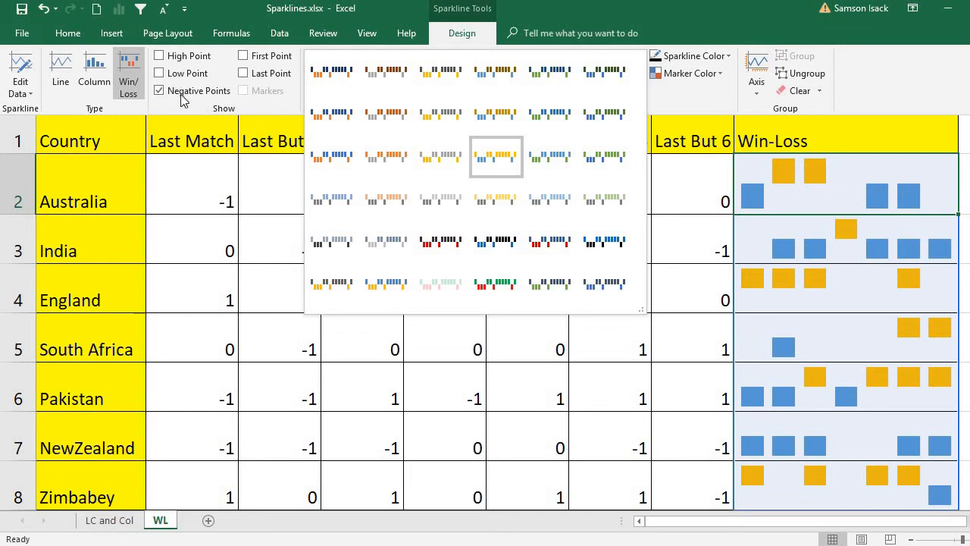
click(279, 109)
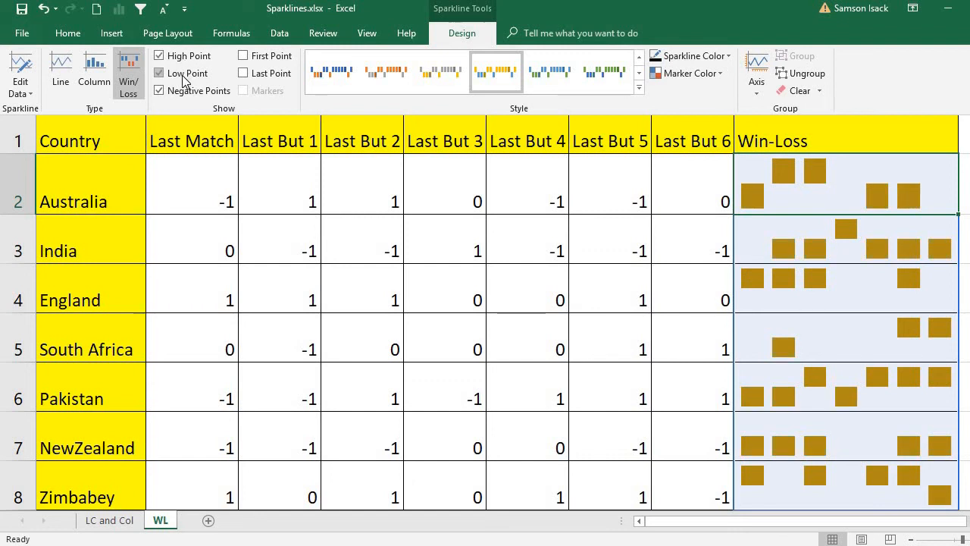
Highlight only the first and last points of the Win-Loss sparklines and apply the dark blue style with orange markers.
click(184, 94)
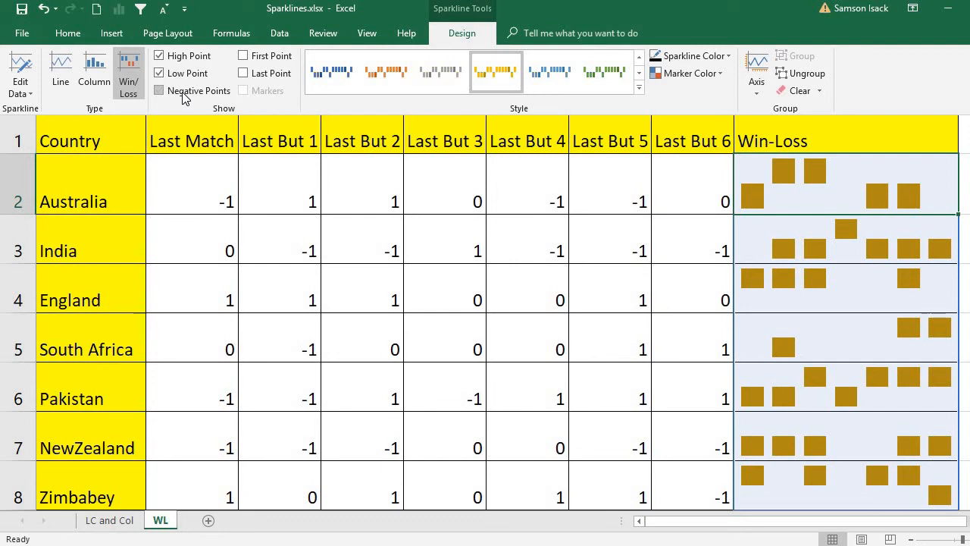
click(270, 59)
click(267, 74)
click(184, 58)
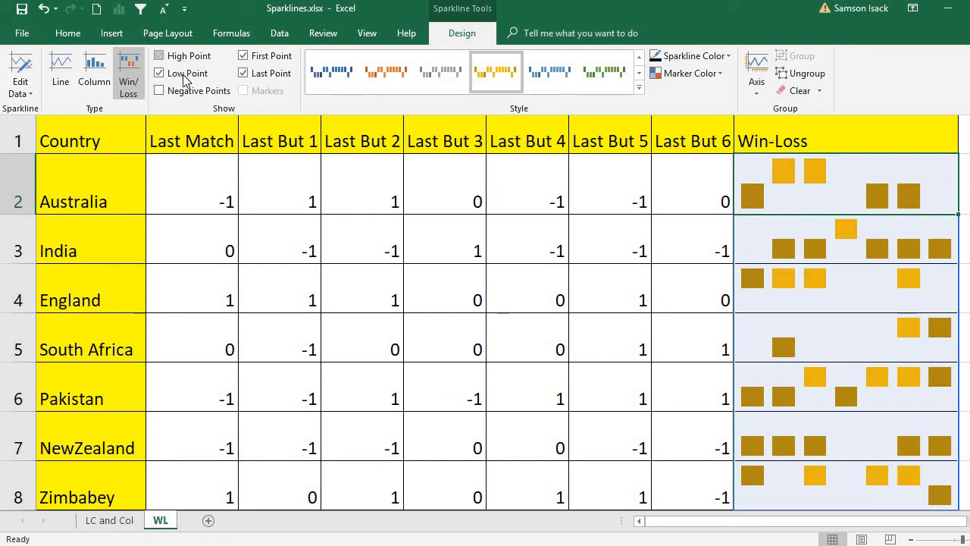
click(182, 74)
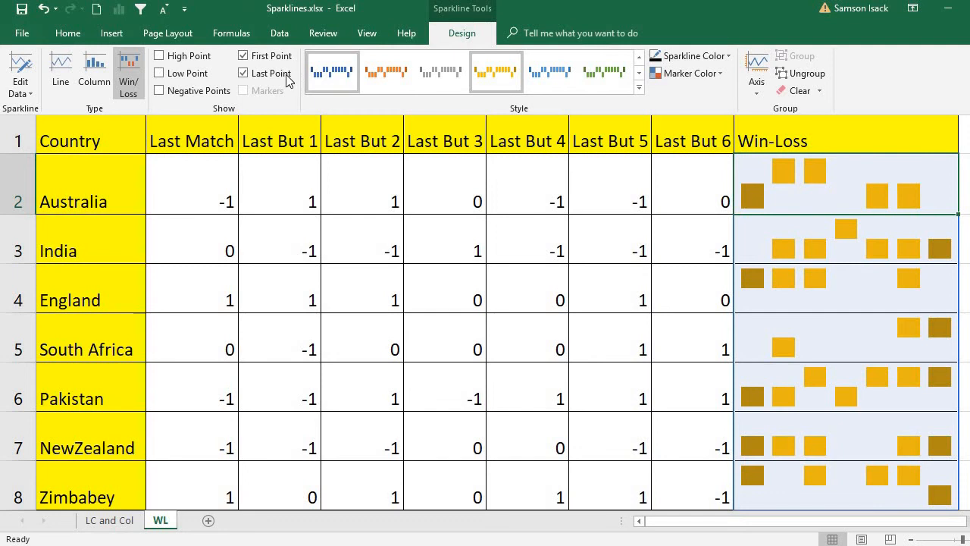
click(639, 87)
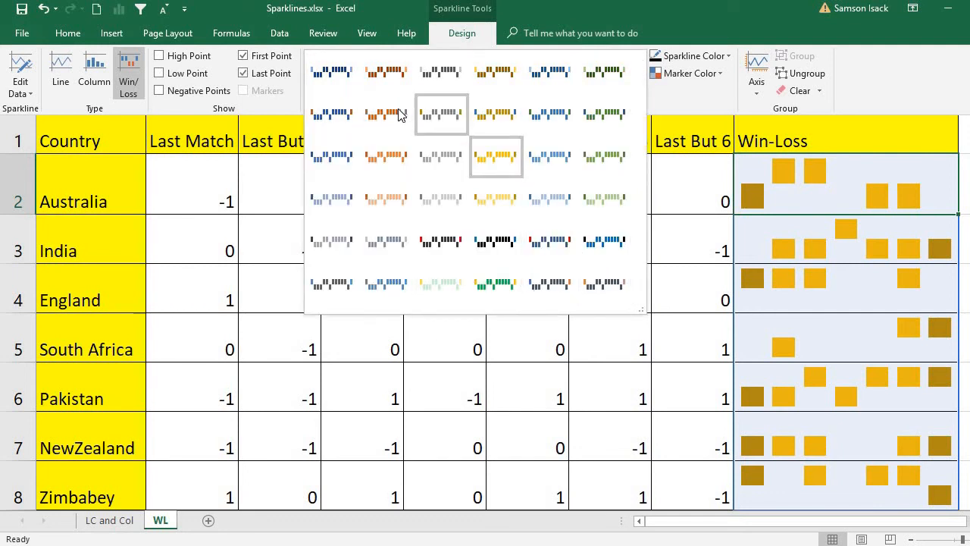
click(332, 119)
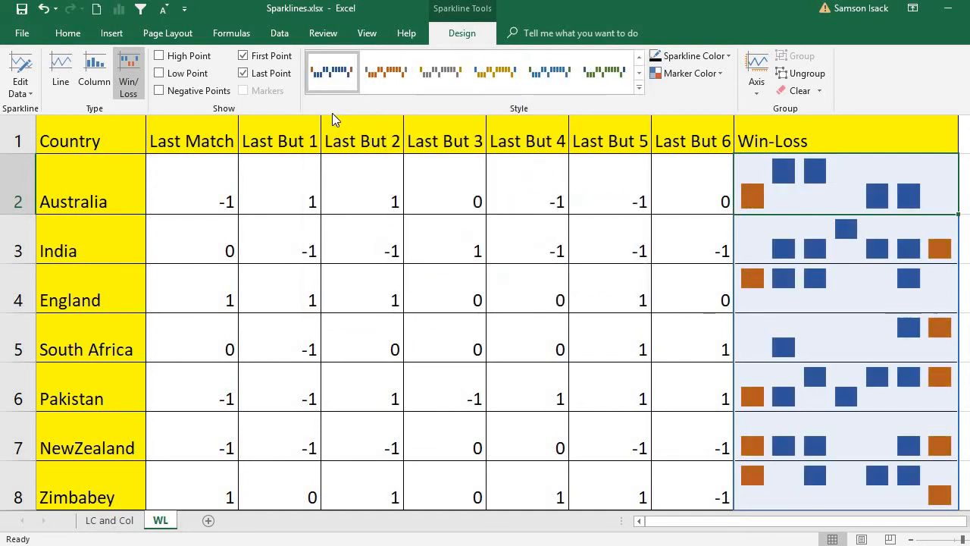
Try the High Point, Low Point and Negative Points highlights on the Win-Loss sparklines, turning each off again.
click(160, 59)
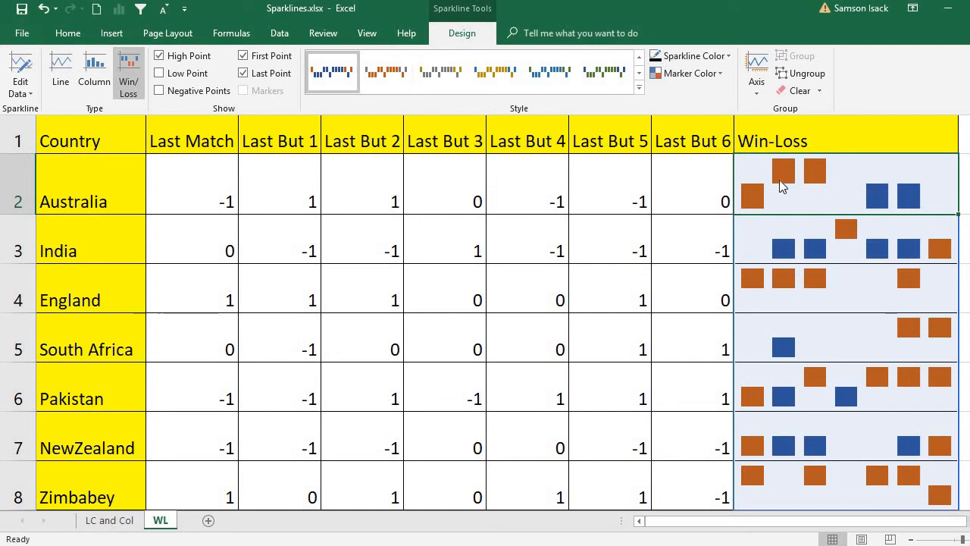
click(188, 75)
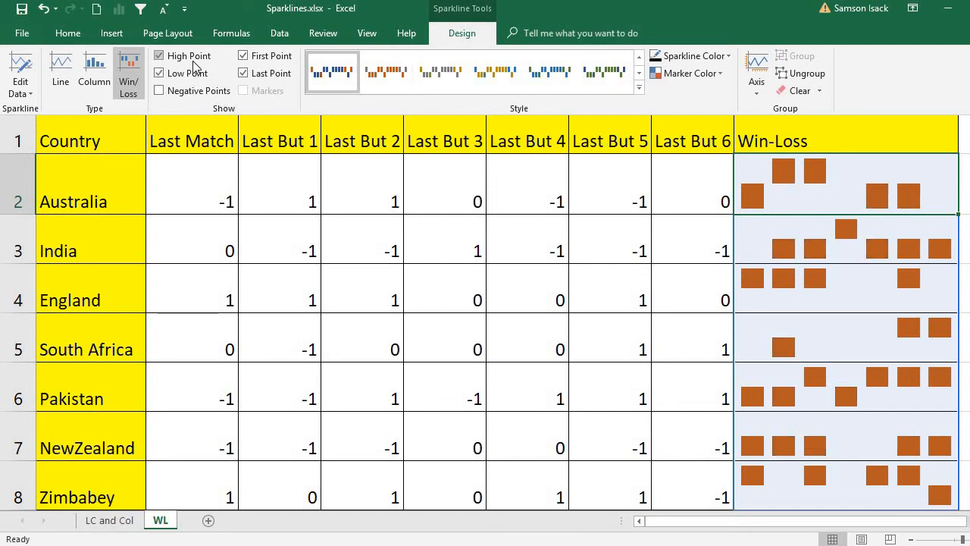
click(192, 58)
click(192, 76)
click(195, 90)
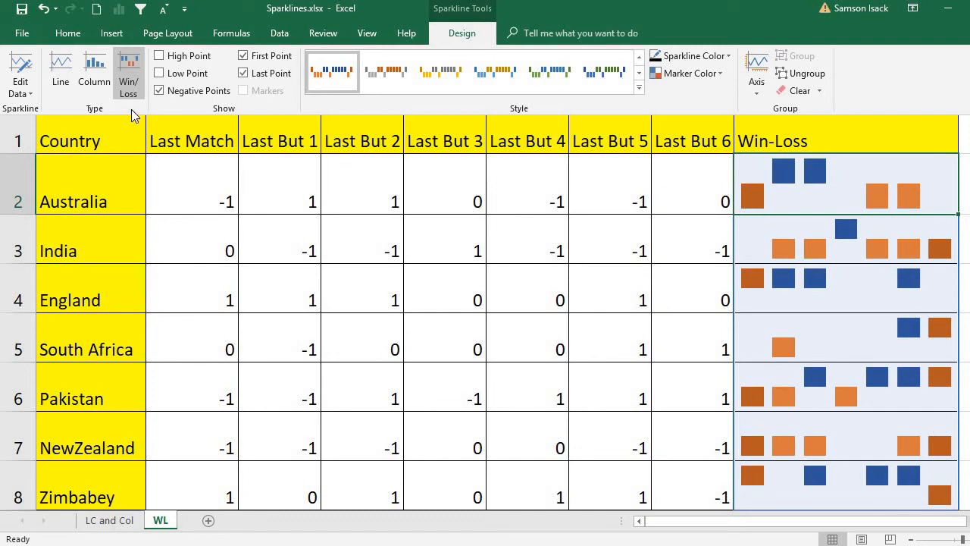
click(194, 91)
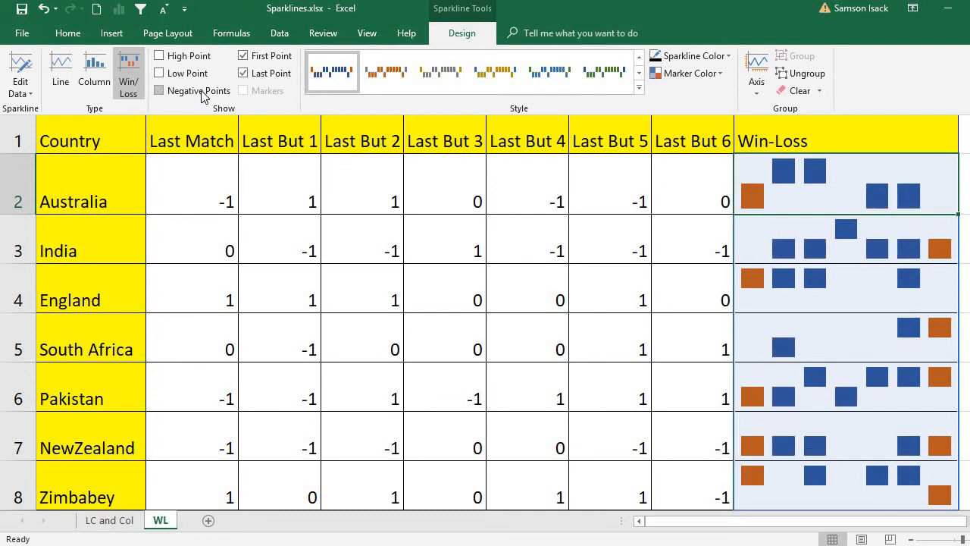
Compare the First Point and Last Point highlights on the Win-Loss sparklines, leaving both turned off.
click(281, 60)
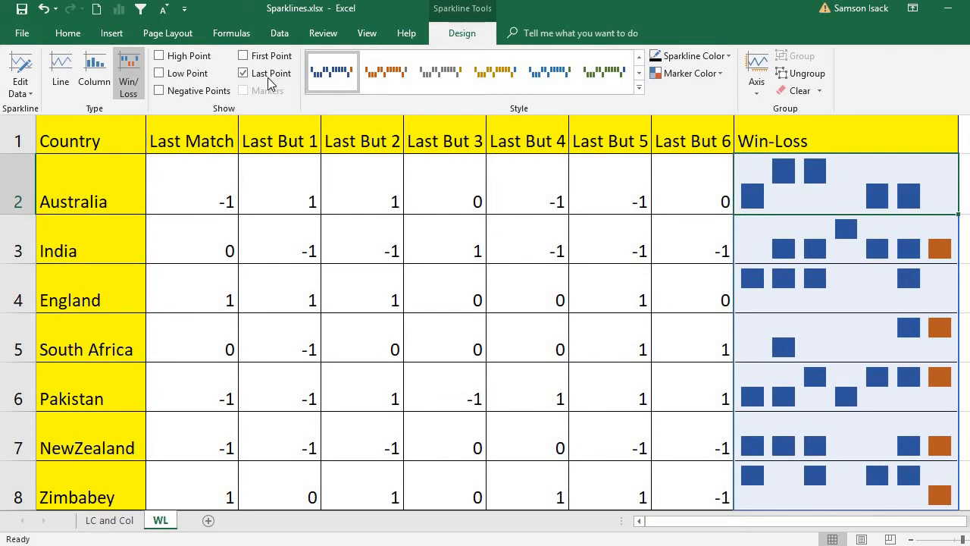
click(275, 73)
click(278, 57)
click(274, 74)
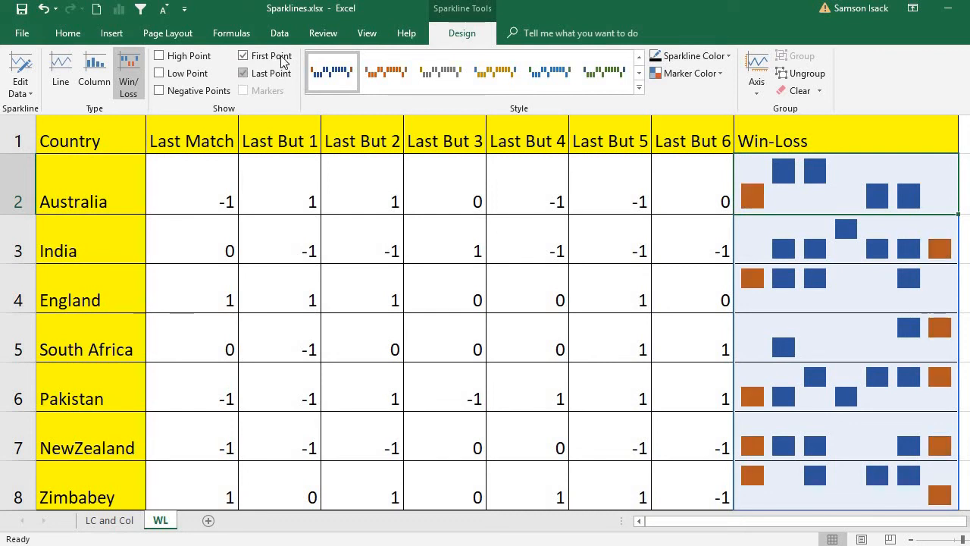
click(272, 56)
click(275, 72)
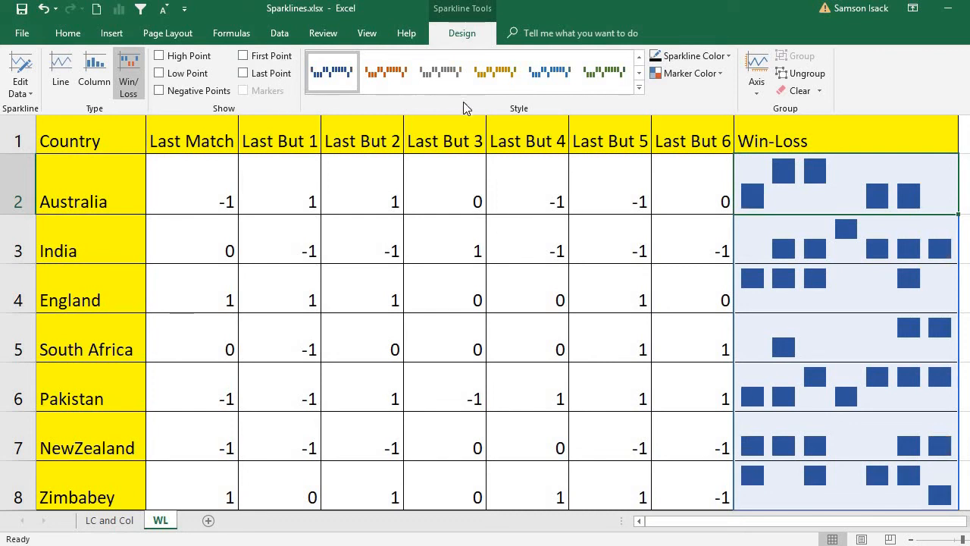
Change the color of the Win-Loss sparklines to the theme orange.
click(729, 57)
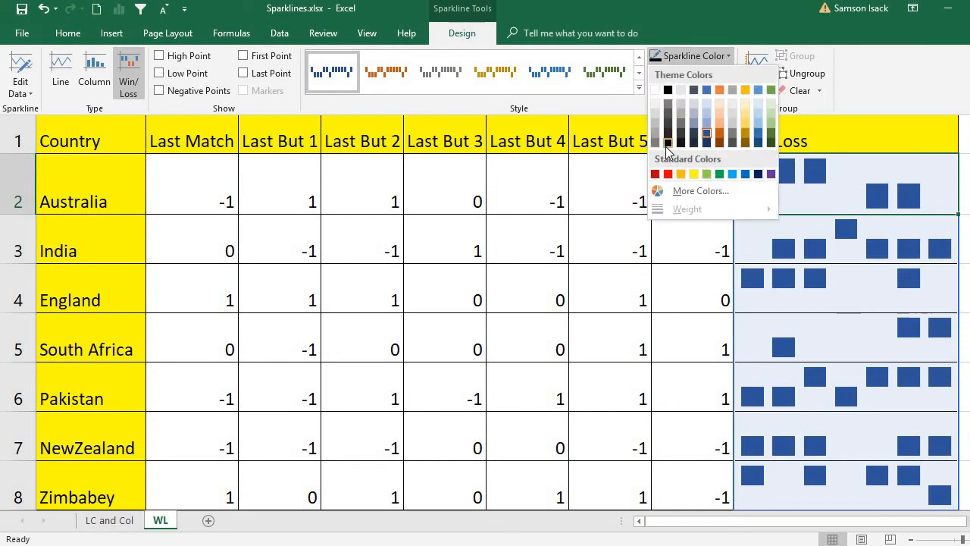
click(720, 90)
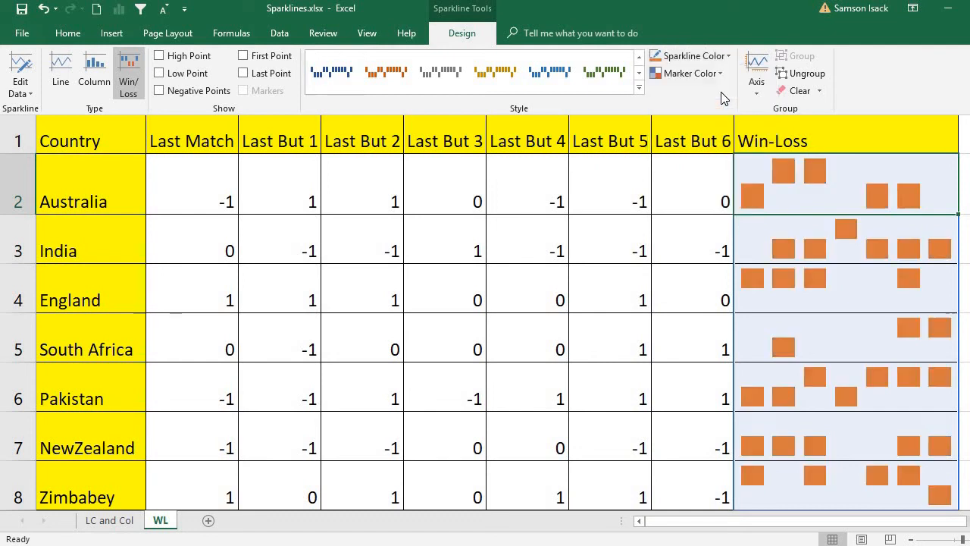
click(680, 60)
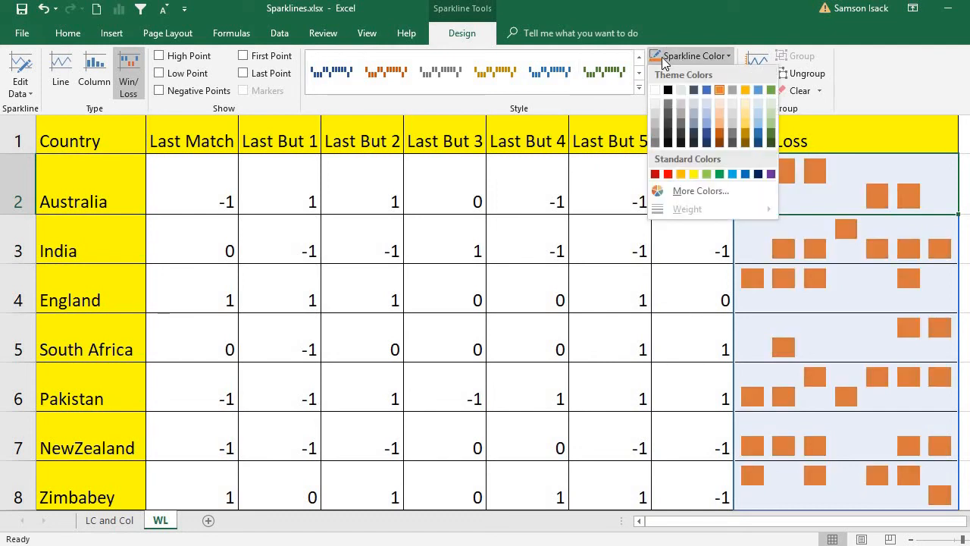
click(605, 107)
Set the High Point marker color of the Win-Loss sparklines to black.
click(703, 76)
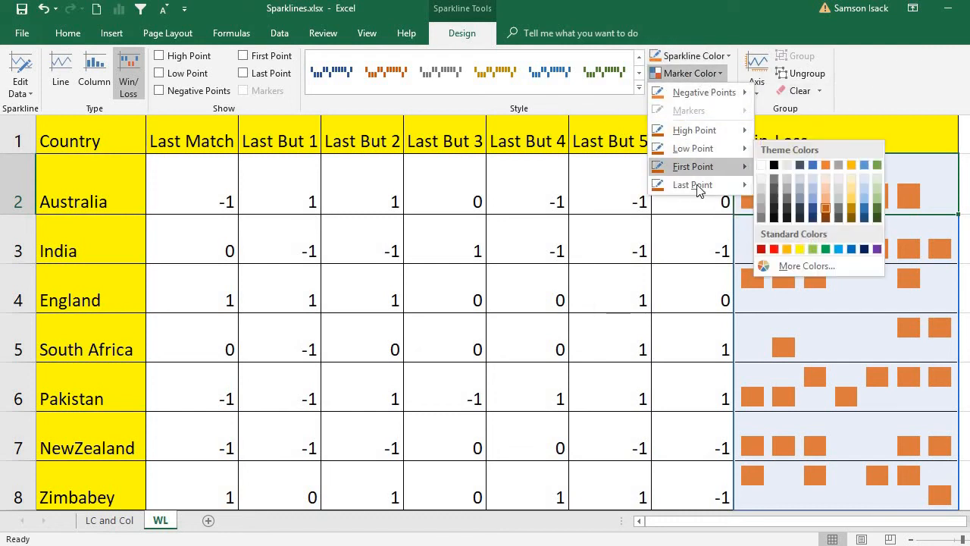
mouse_move(696, 185)
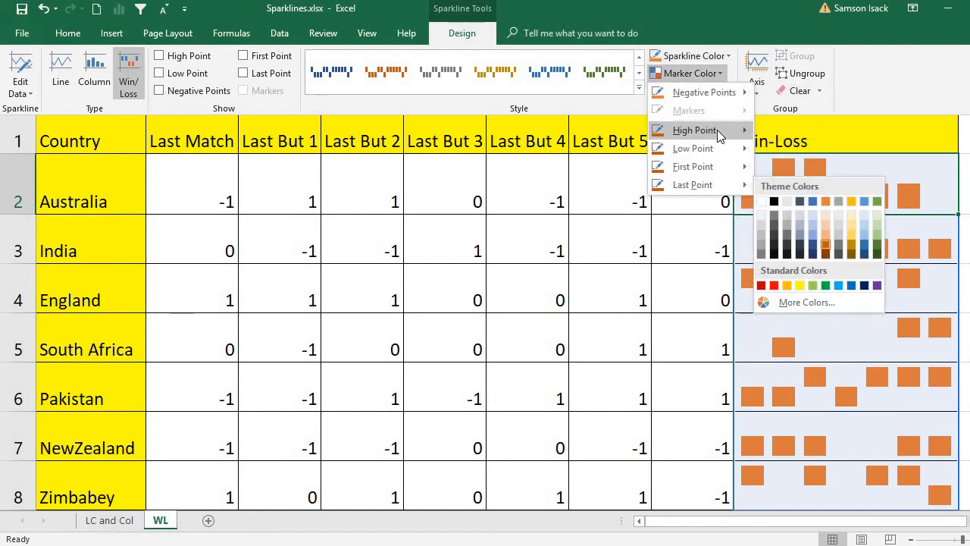
mouse_move(716, 130)
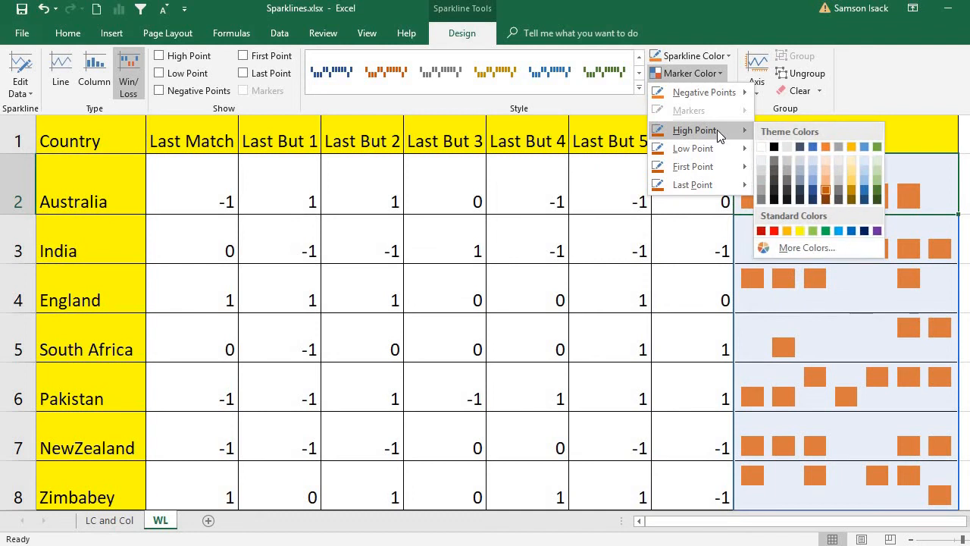
click(774, 146)
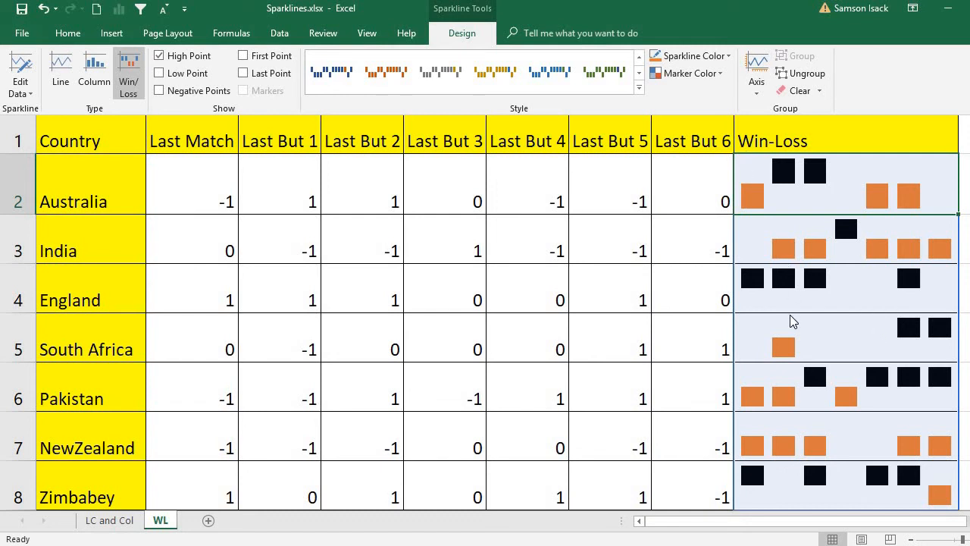
Set the High Point marker color of the Win-Loss sparklines to red.
click(686, 73)
mouse_move(732, 131)
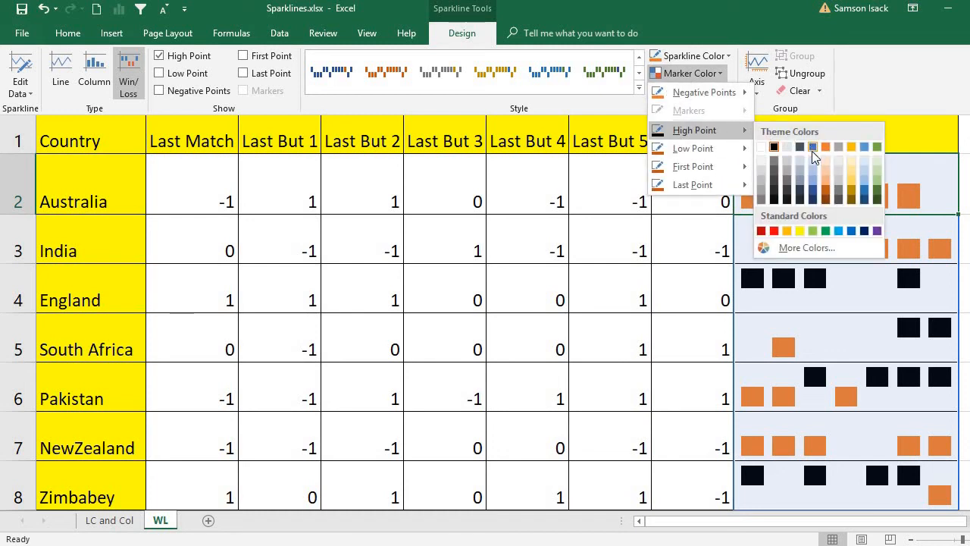
click(775, 230)
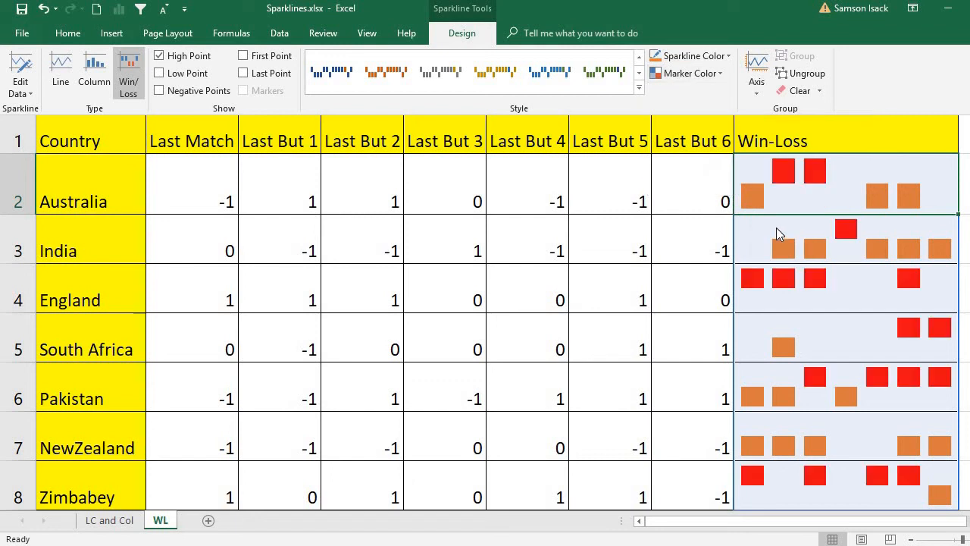
Look through the marker color choices offered for the First Point and Last Point of the sparklines.
click(701, 58)
click(698, 29)
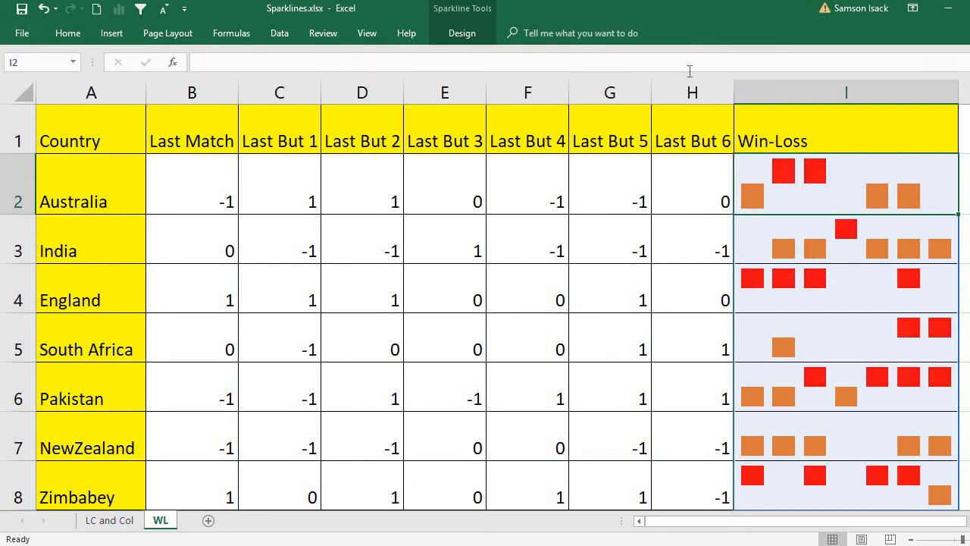
click(459, 33)
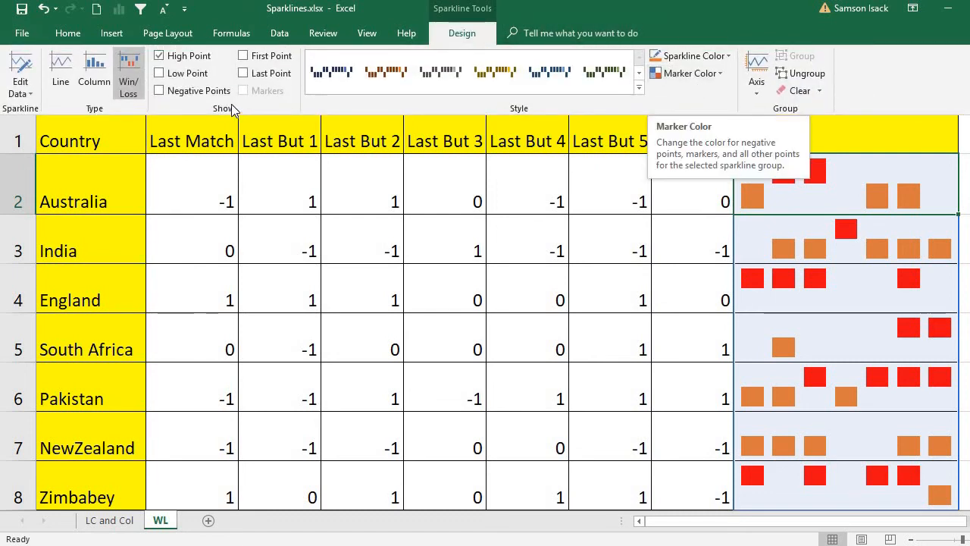
click(721, 76)
mouse_move(696, 188)
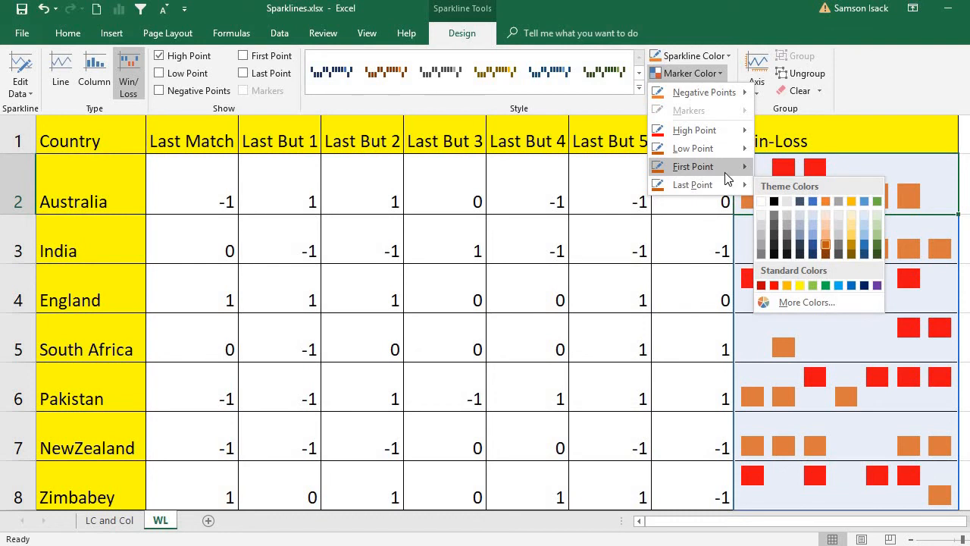
Show the horizontal axis on the Win-Loss sparklines.
click(767, 93)
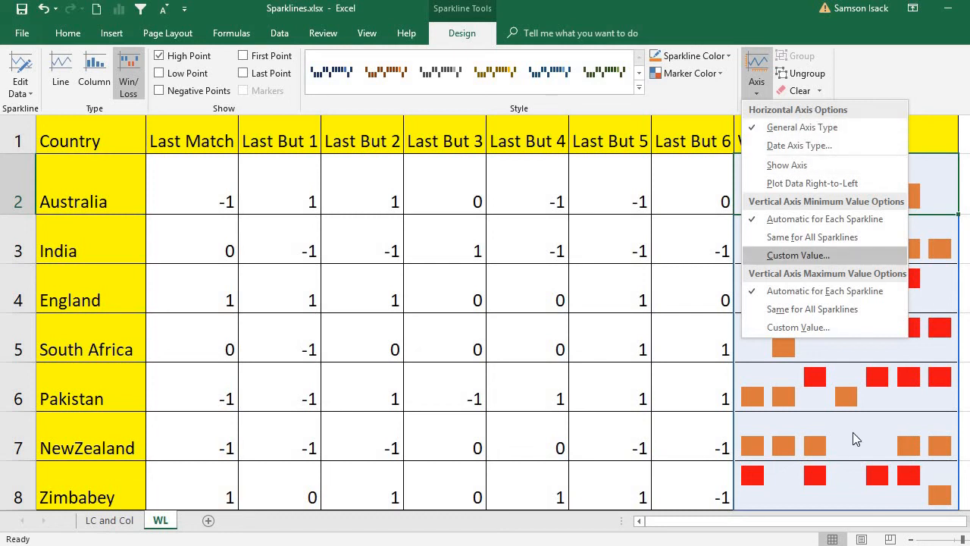
click(763, 377)
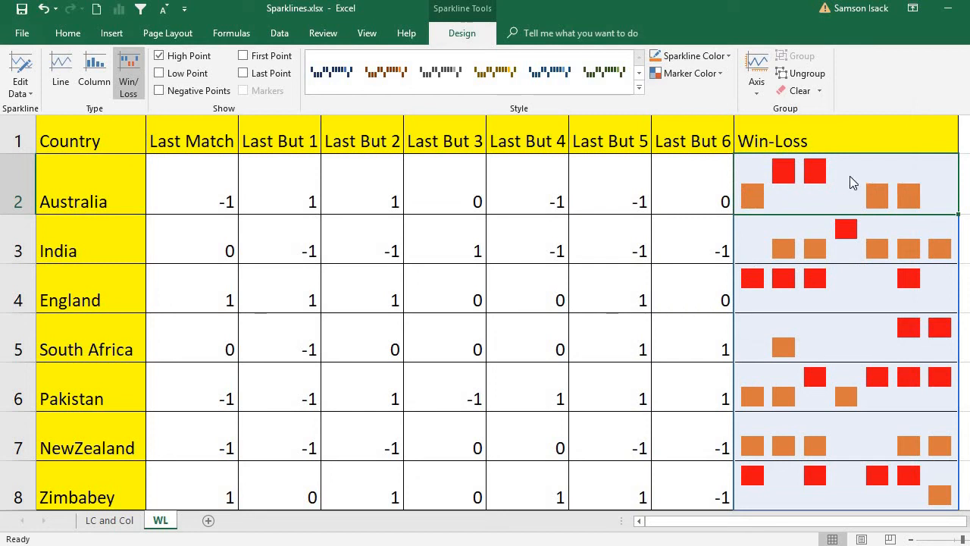
click(758, 89)
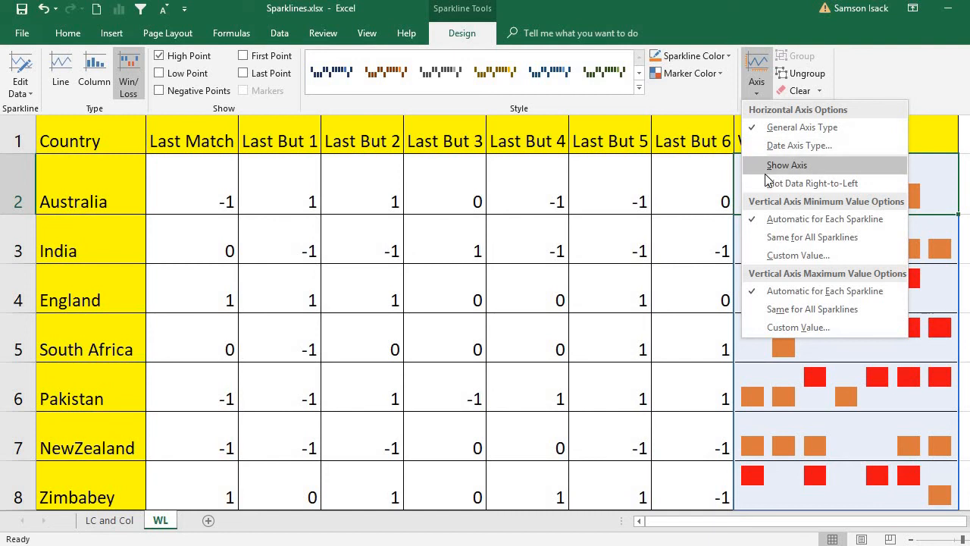
click(788, 166)
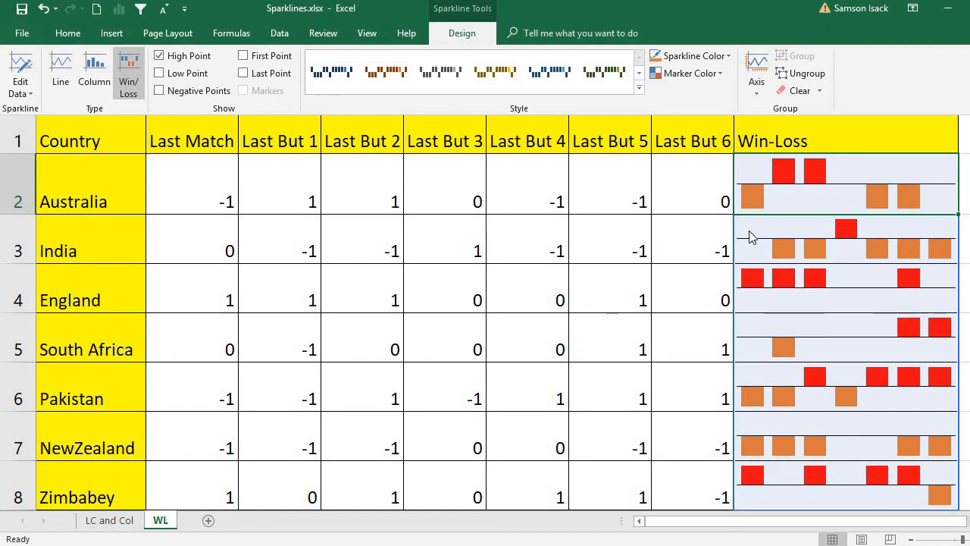
Inspect the Date Axis Type range setting without applying it, and check the match header cells for possible date values.
click(758, 82)
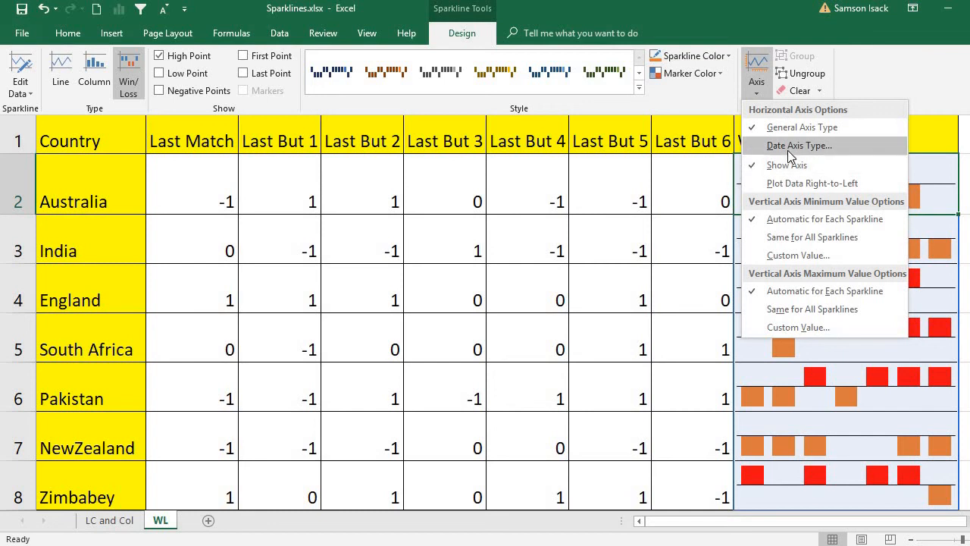
click(788, 149)
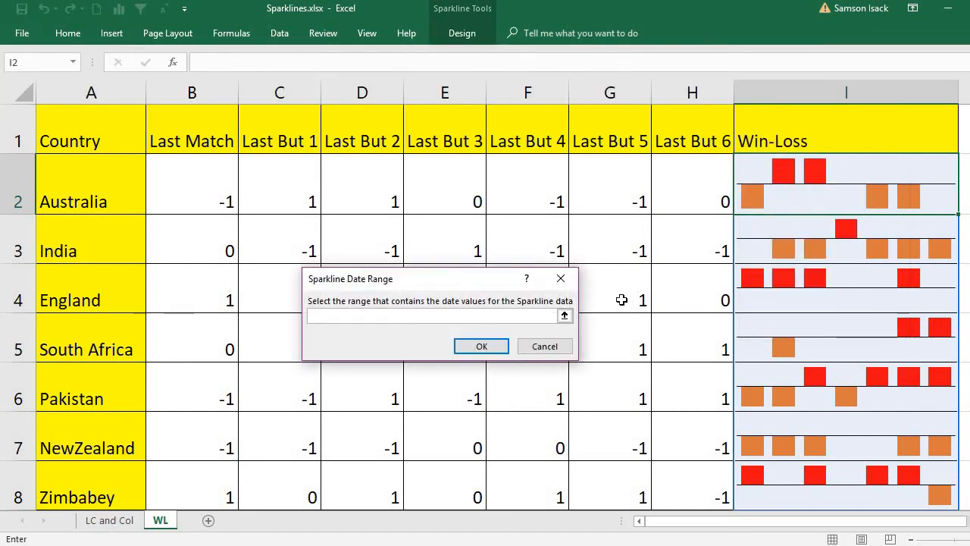
click(558, 280)
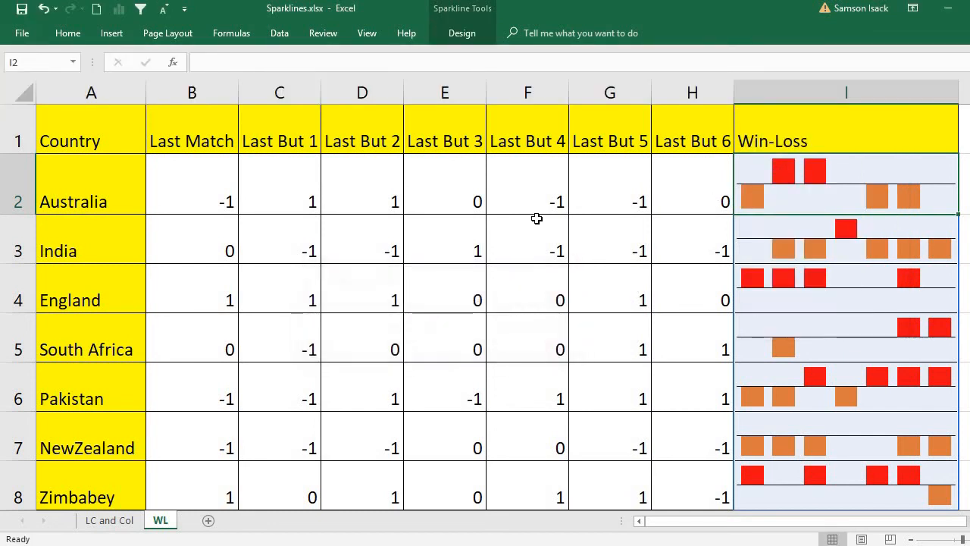
click(219, 140)
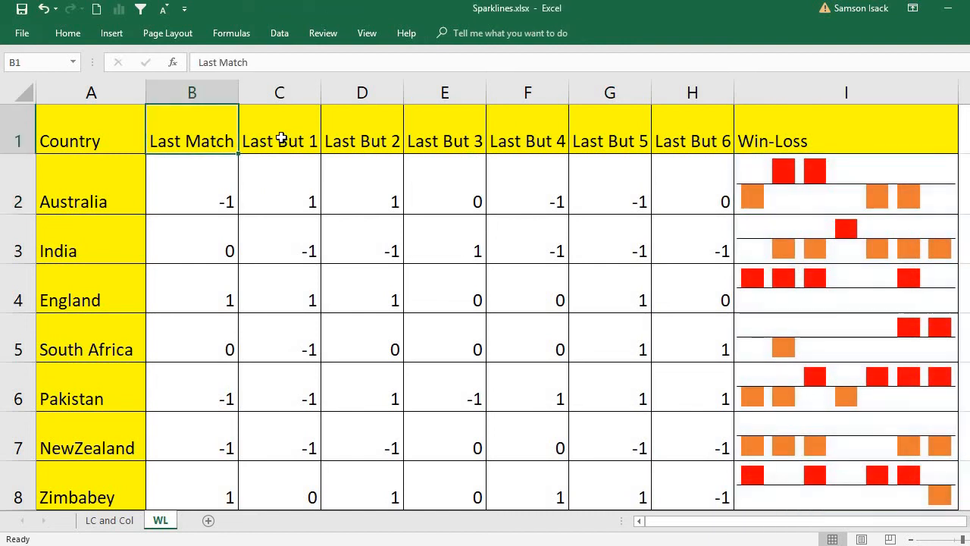
click(288, 138)
click(392, 139)
click(181, 126)
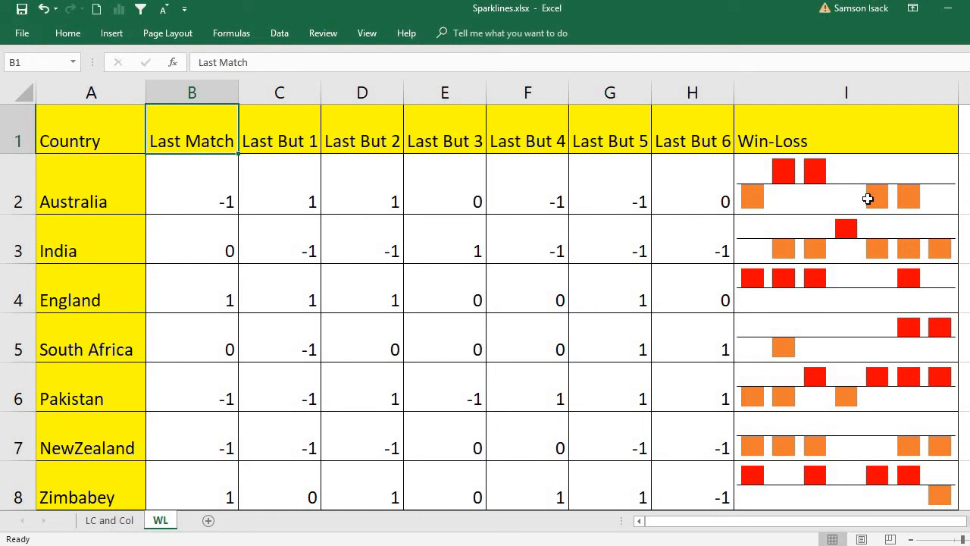
Reselect the Australia sparkline and review the horizontal axis options, including the plotting direction.
click(278, 36)
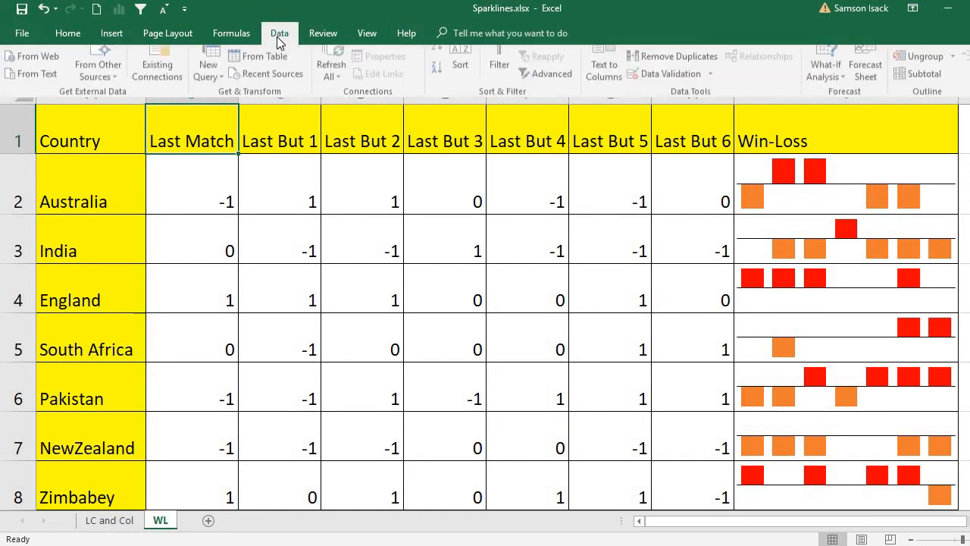
click(847, 177)
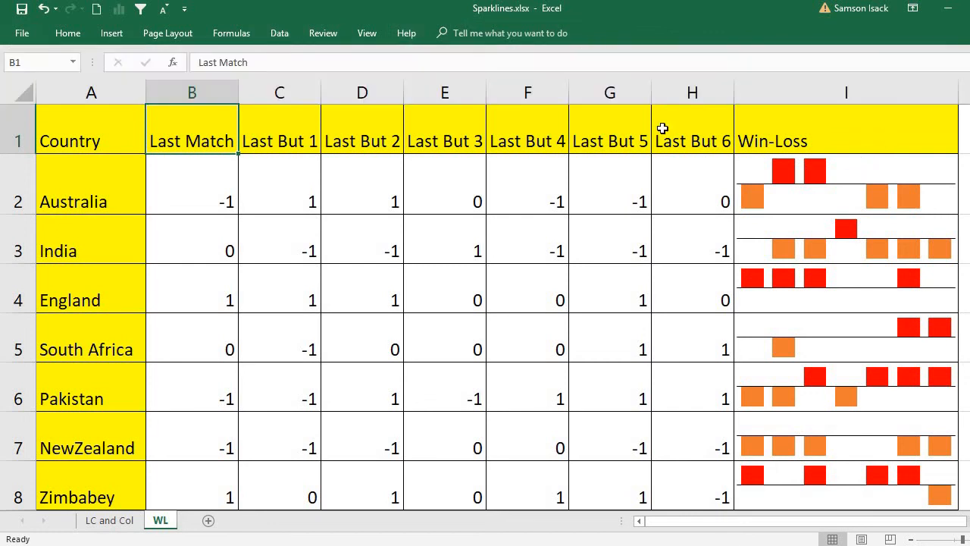
click(854, 189)
click(463, 33)
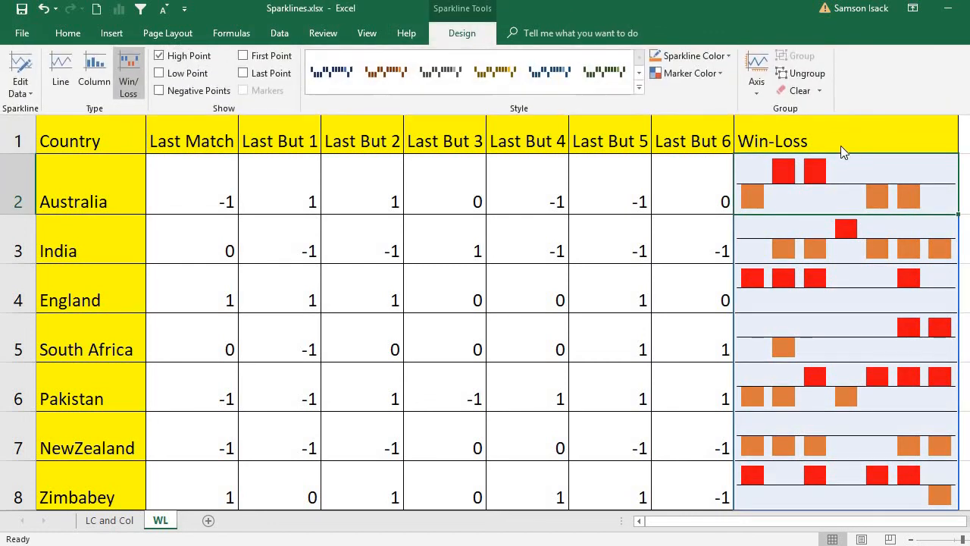
click(758, 84)
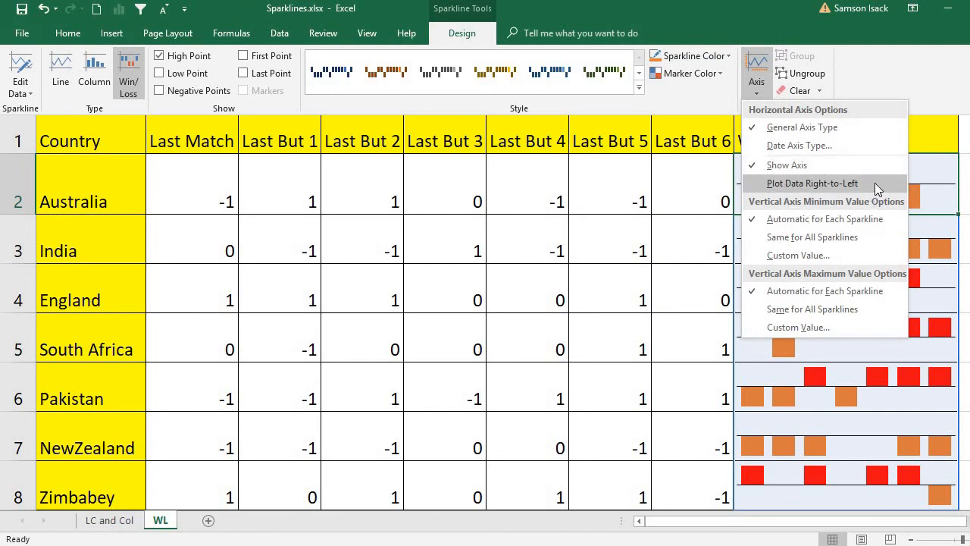
click(939, 62)
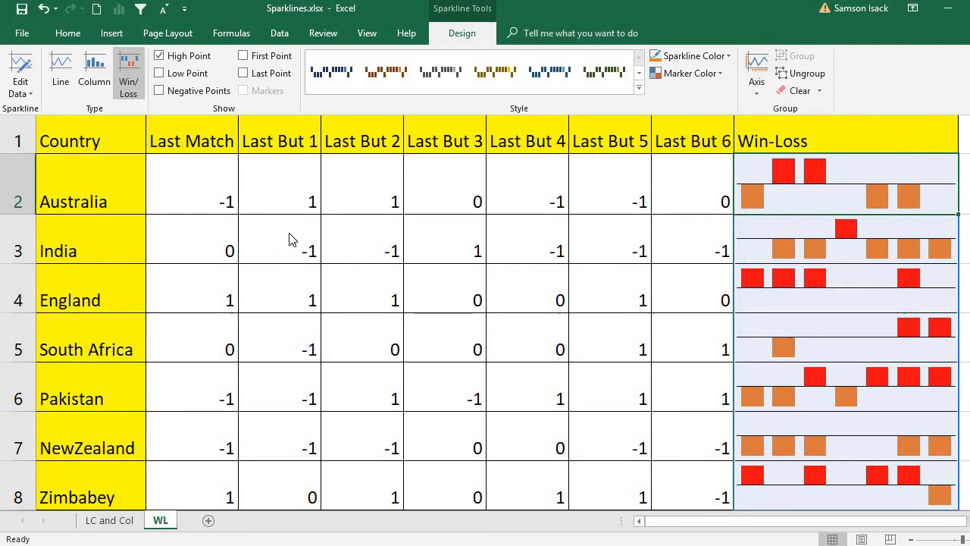
Try plotting the Win-Loss sparkline data right-to-left, turning the option off again.
click(210, 188)
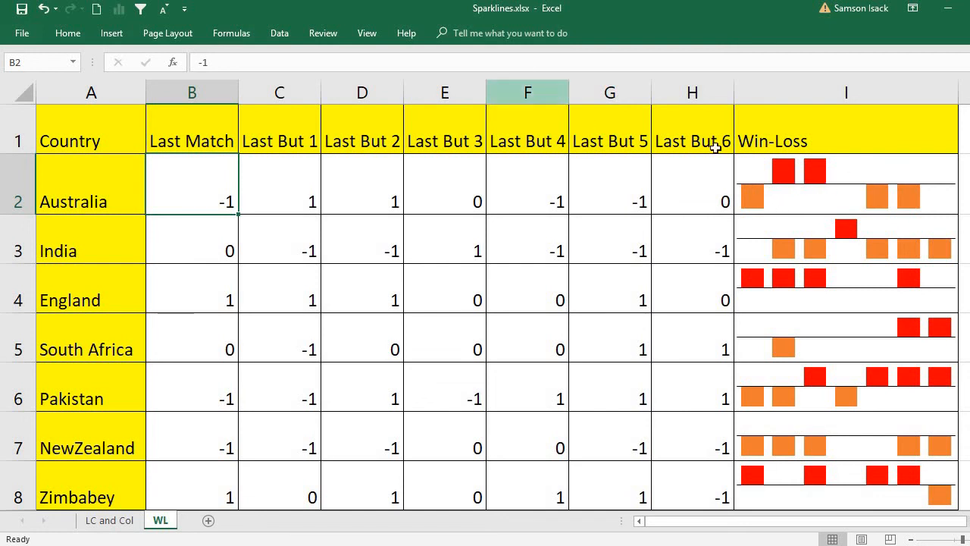
click(801, 172)
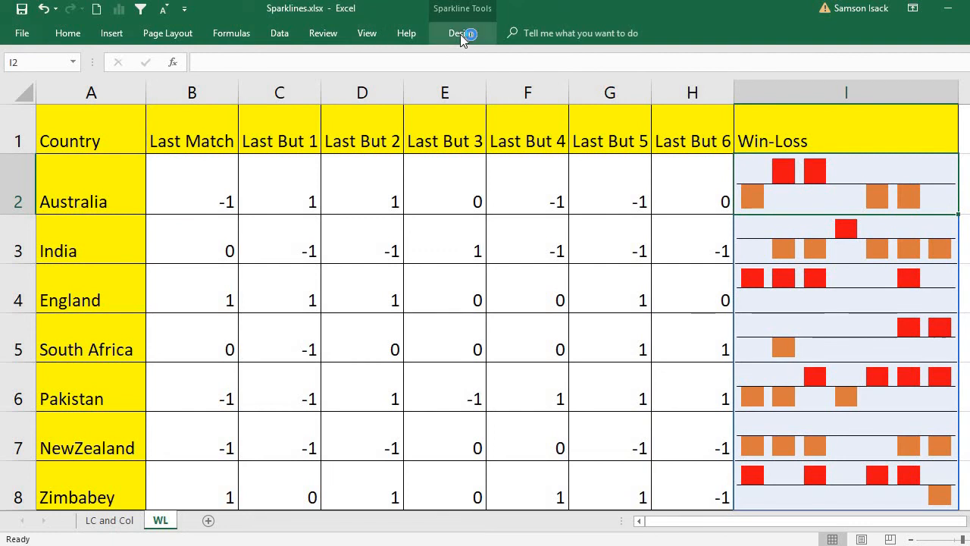
click(462, 33)
click(759, 88)
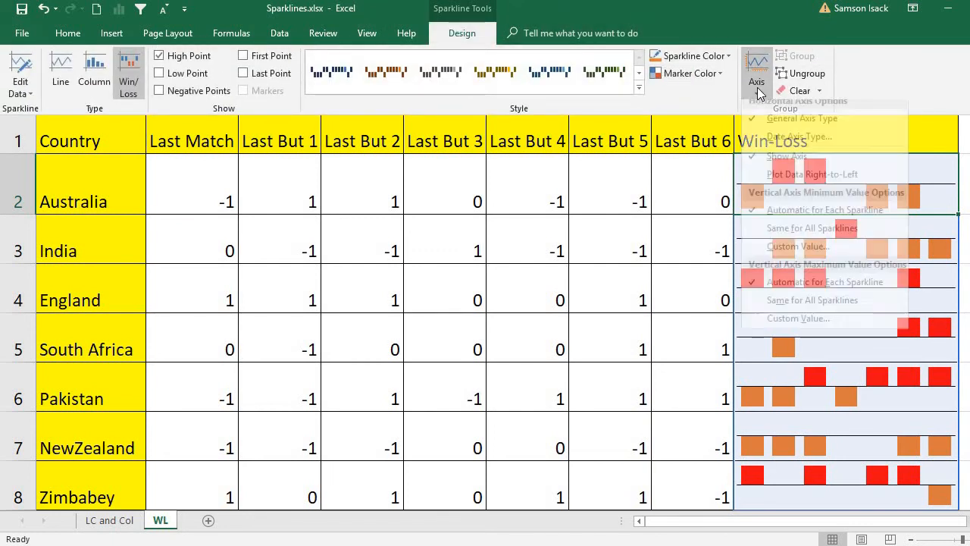
click(826, 184)
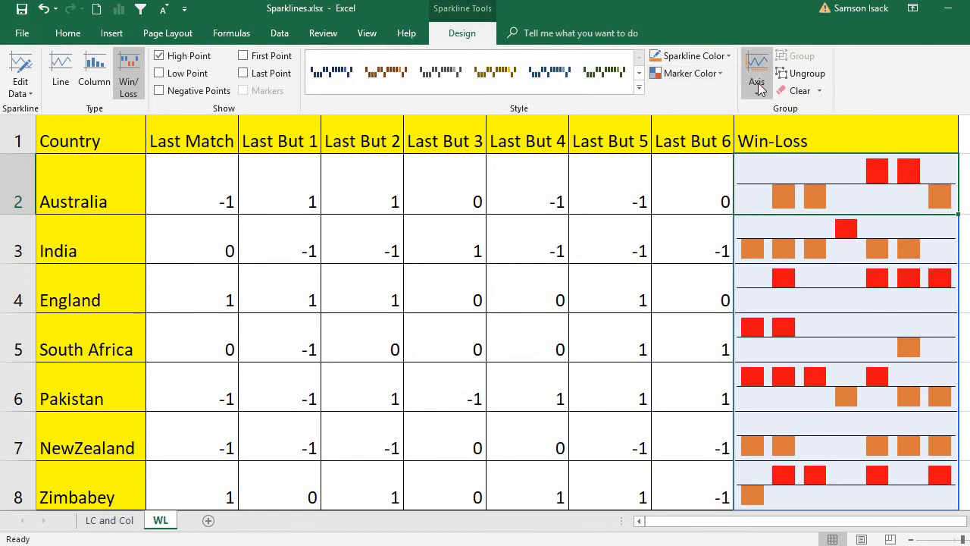
click(756, 79)
click(819, 183)
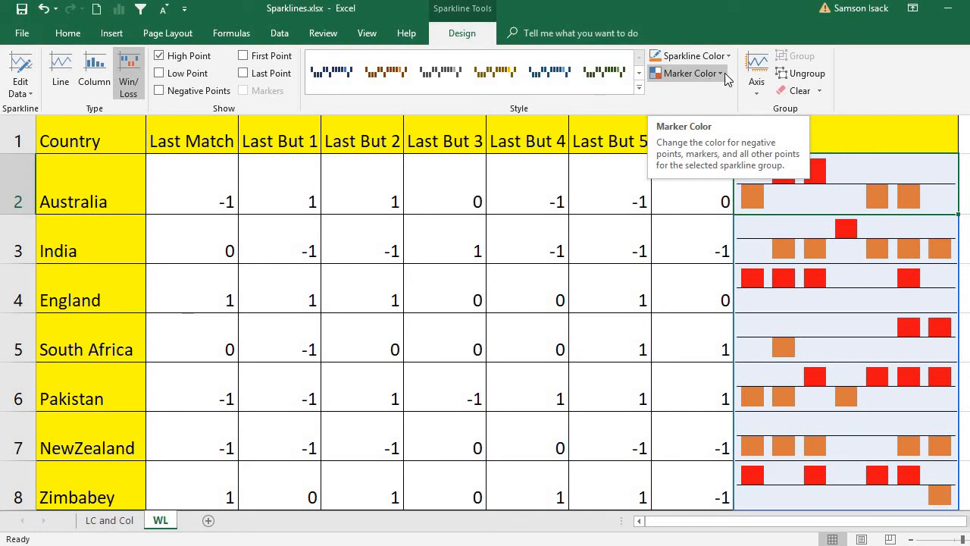
Examine the vertical axis minimum and maximum value options for the Win-Loss sparklines.
click(752, 91)
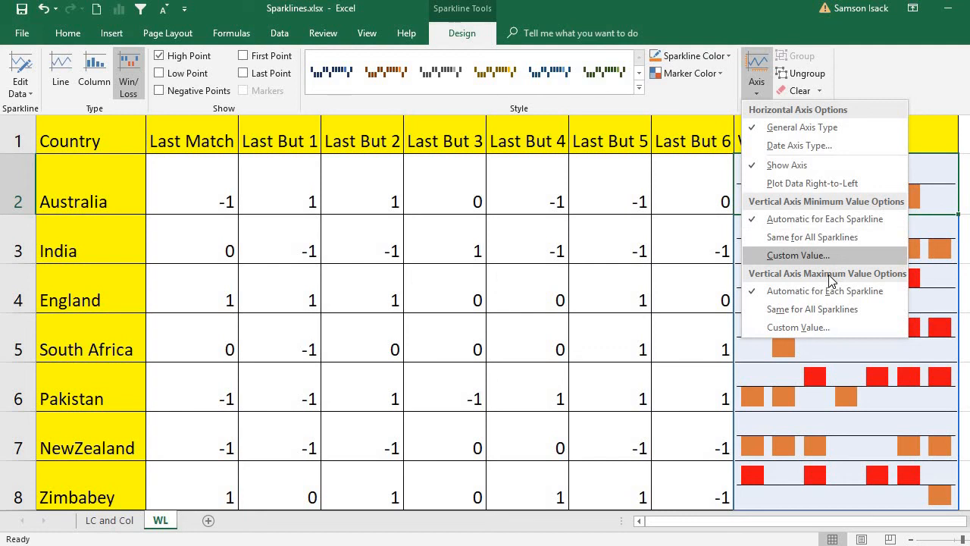
click(951, 179)
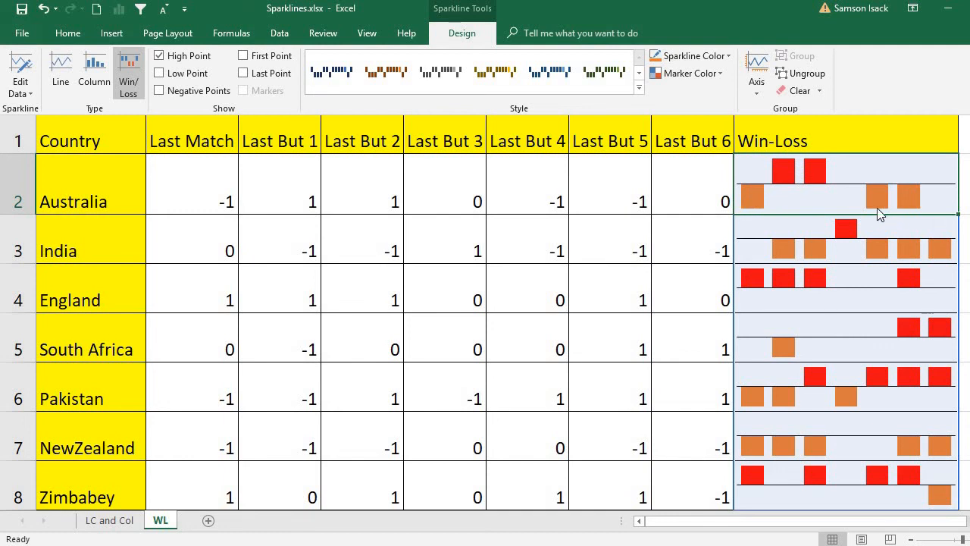
click(755, 84)
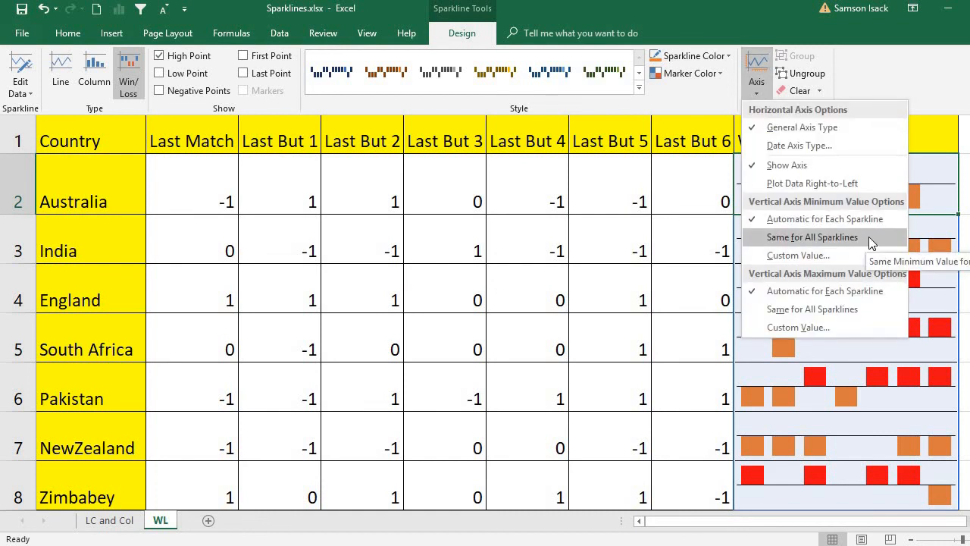
click(935, 191)
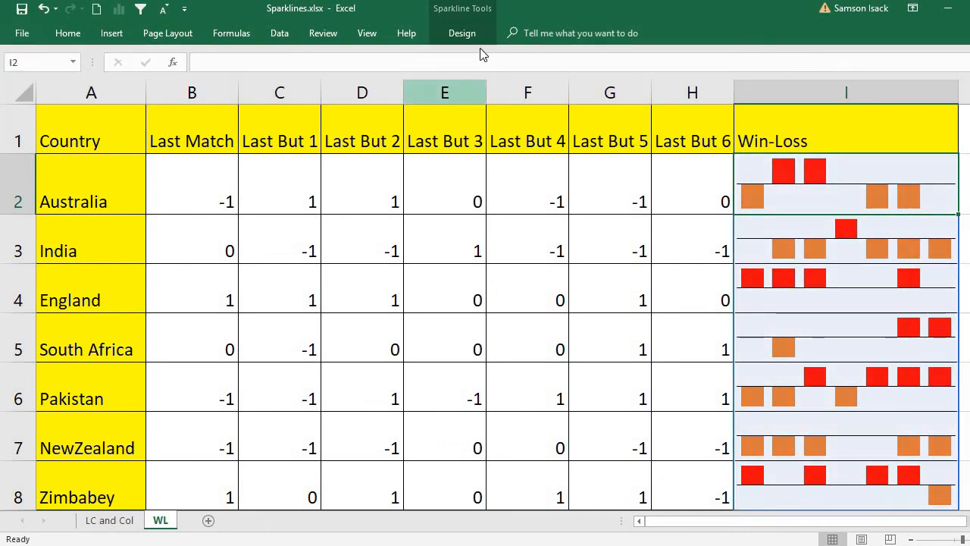
Review the axis options and the data-editing options available for the Win-Loss sparkline group.
click(454, 33)
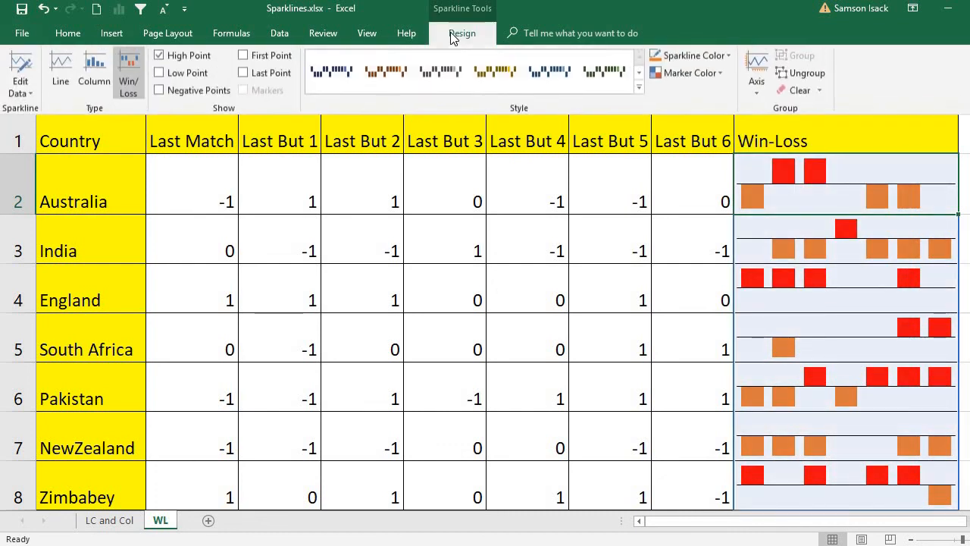
click(762, 88)
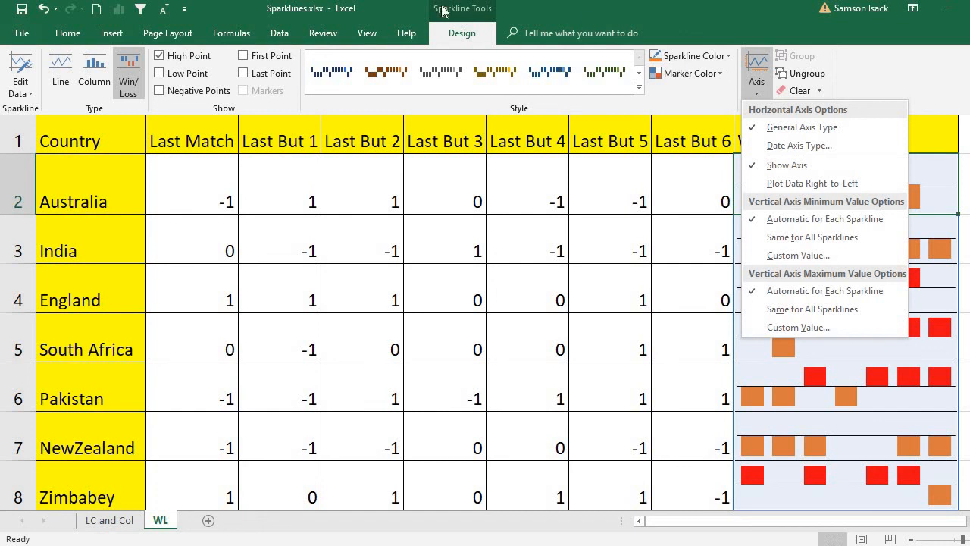
double_click(454, 35)
click(461, 33)
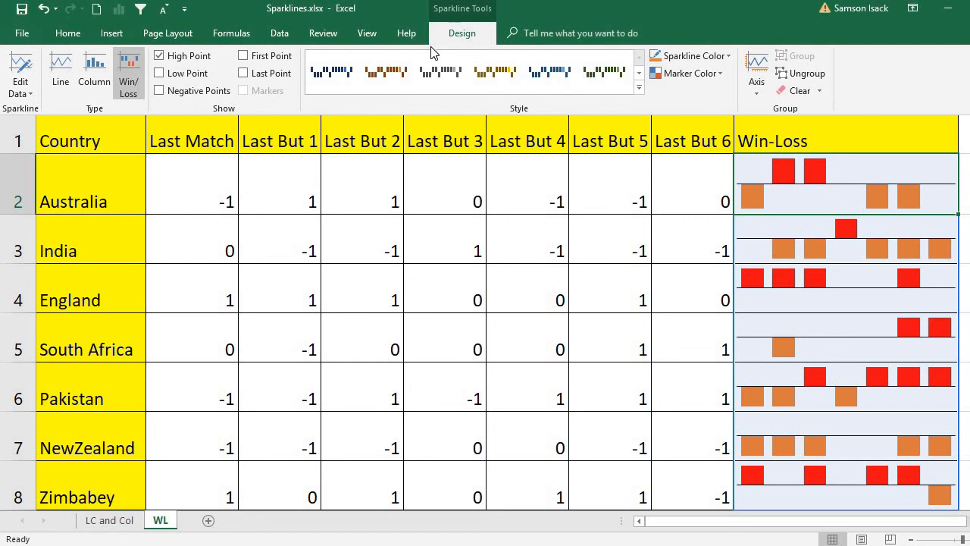
click(30, 96)
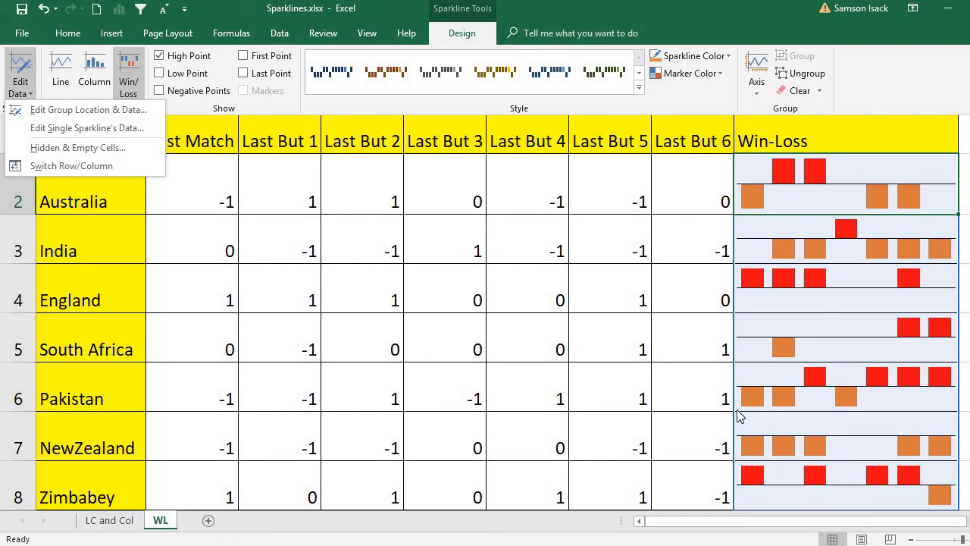
click(471, 225)
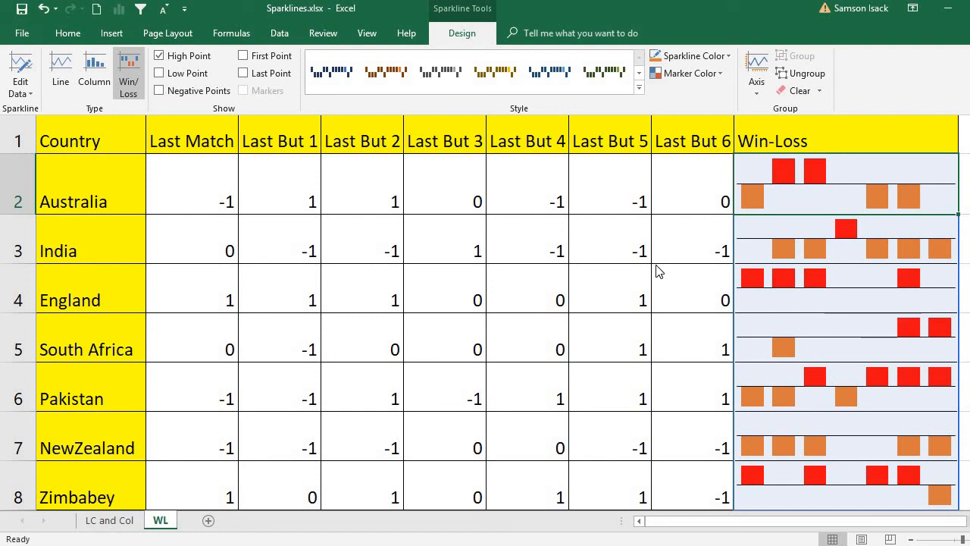
Enter the text "Australia wins" in Australia's Win-Loss cell, on top of its sparkline.
click(909, 184)
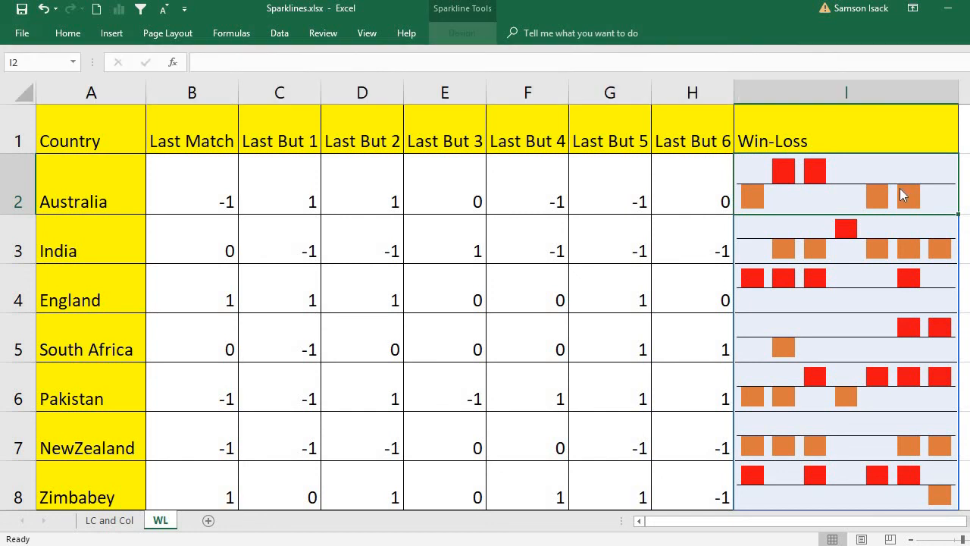
double_click(784, 199)
click(781, 251)
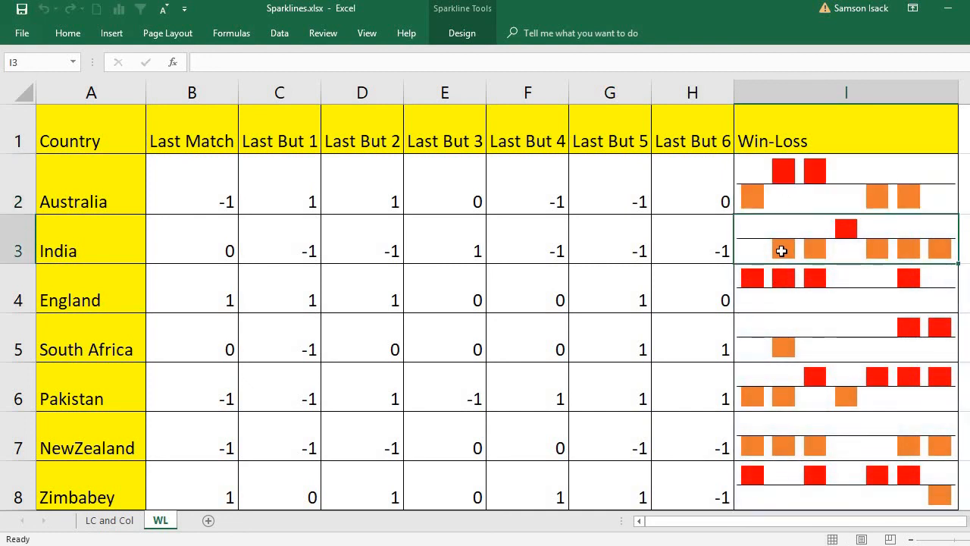
double_click(800, 195)
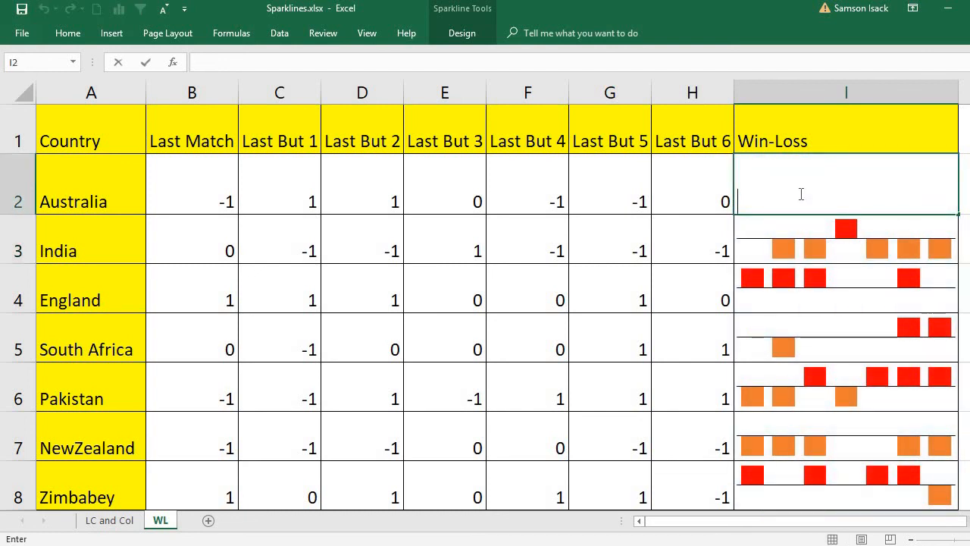
text(Austra)
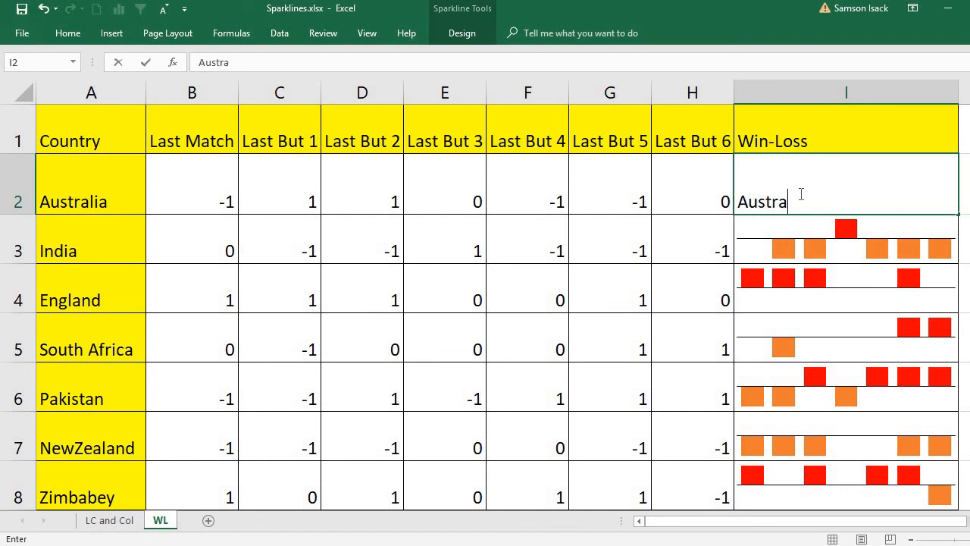
text(lia wins)
key(ctrl+Return)
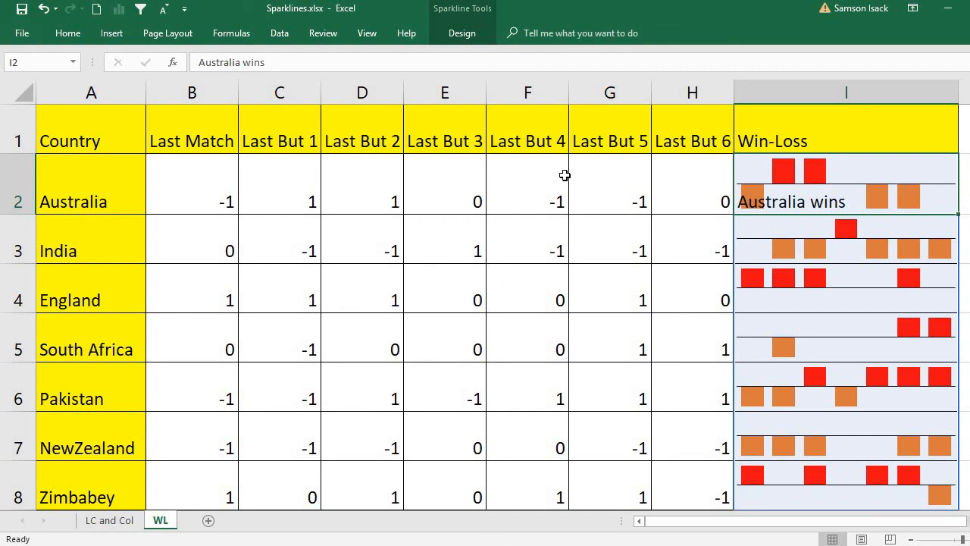
Set Australia's results to 1 for Last Match and for Last But 3 through Last But 6.
click(221, 197)
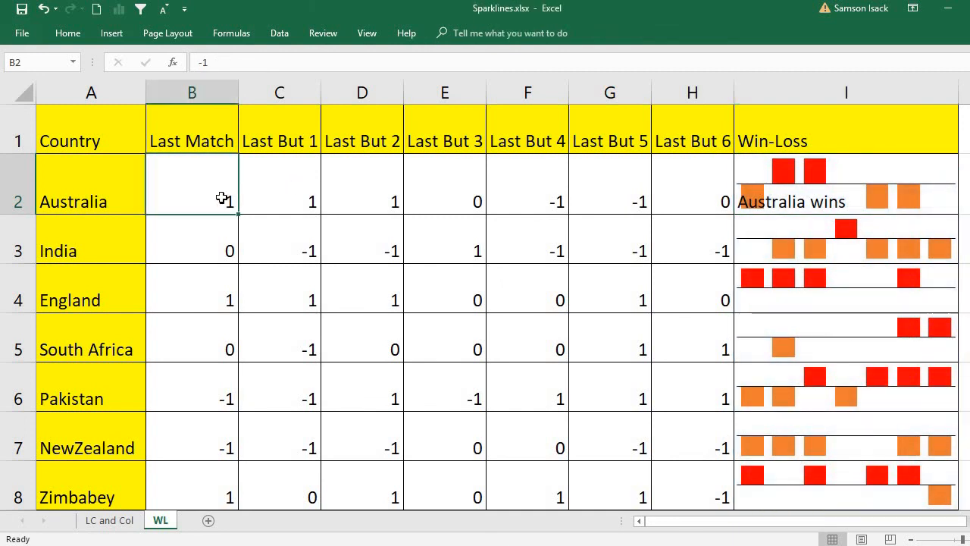
click(522, 187)
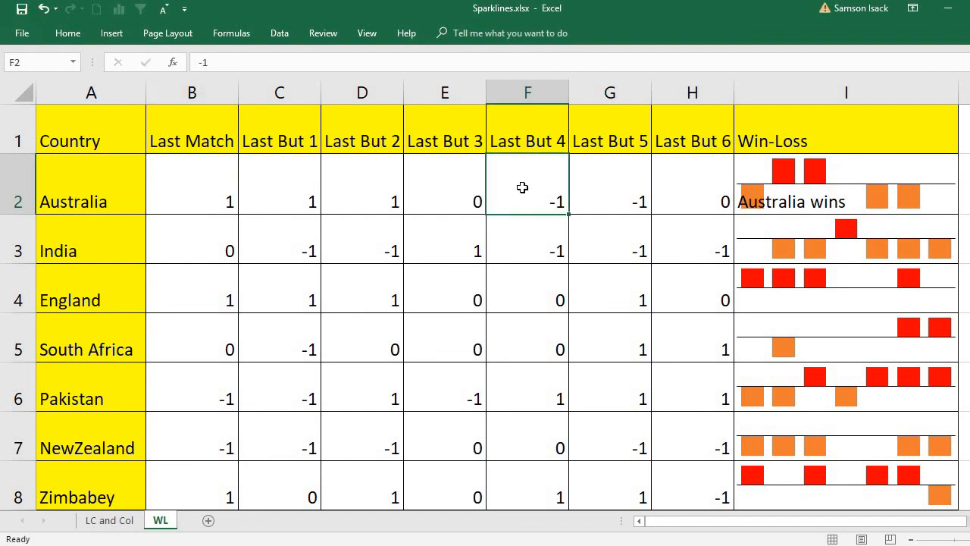
click(618, 186)
click(559, 199)
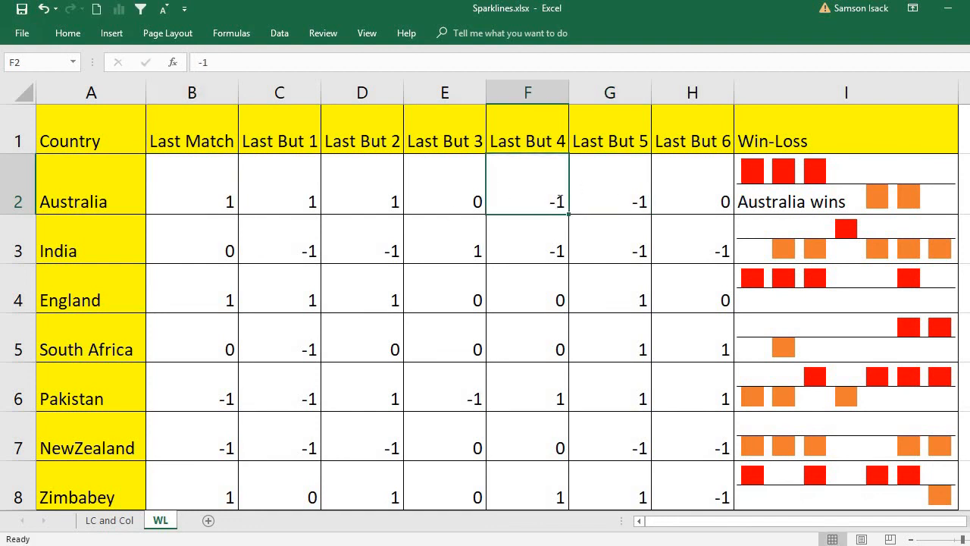
text(1)
click(604, 201)
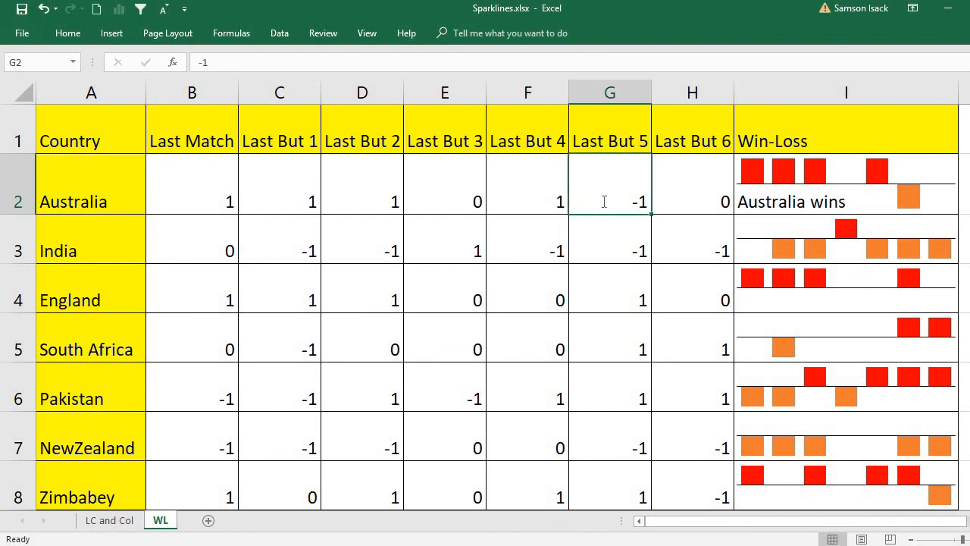
text(1)
click(678, 190)
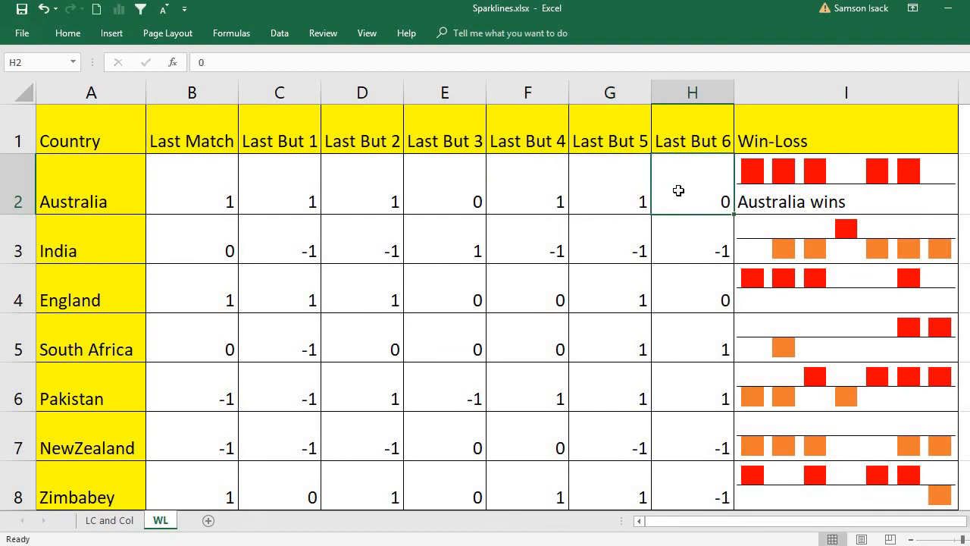
text(1)
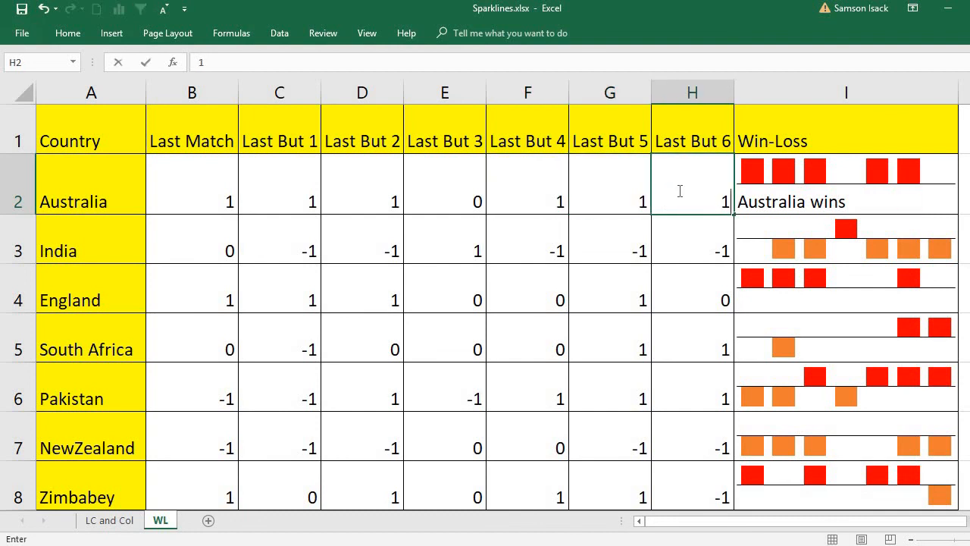
click(458, 190)
text(1)
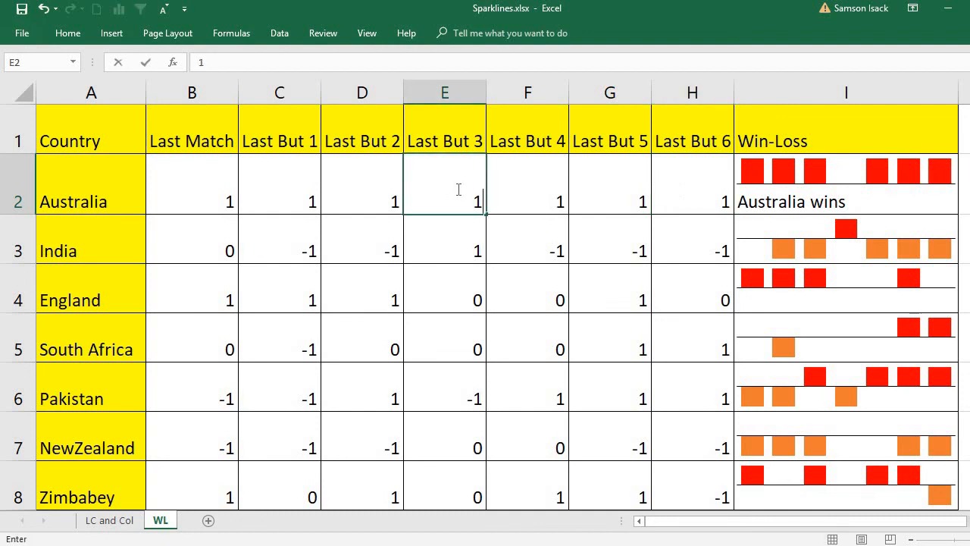
click(635, 245)
Extend the text in Australia's Win-Loss cell to "Australia wins all".
click(857, 201)
double_click(863, 202)
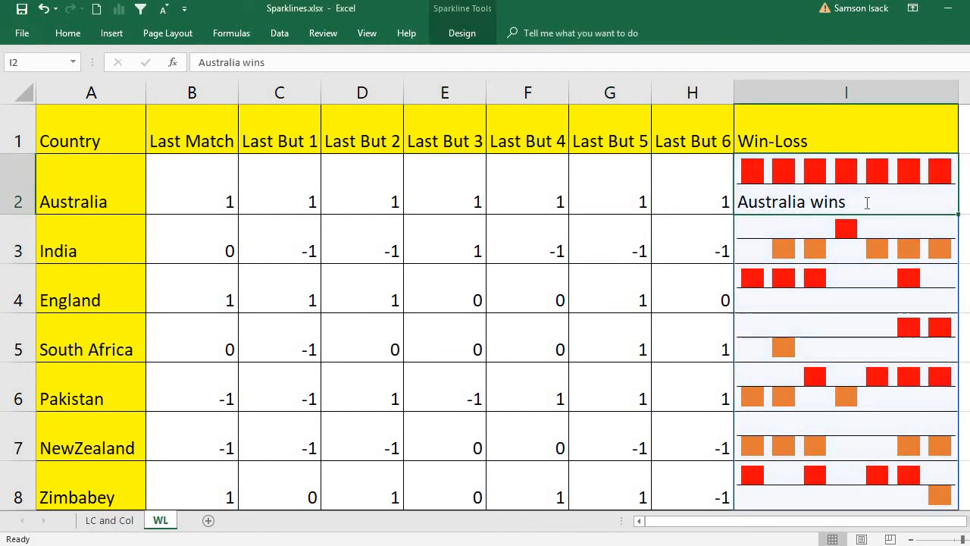
text(all)
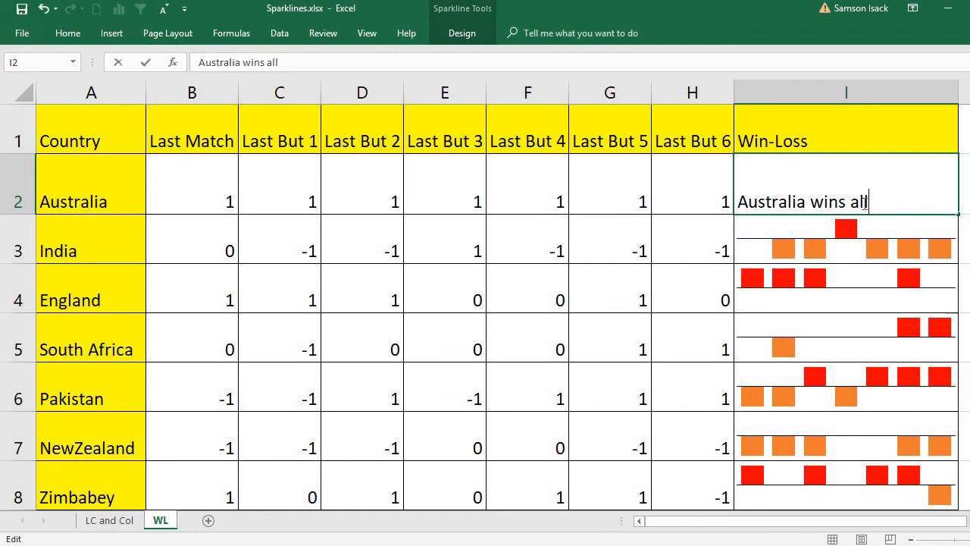
key(Return)
Compare Australia's sparkline and its overlaid text with the neighbouring sparklines and the match result values.
click(834, 202)
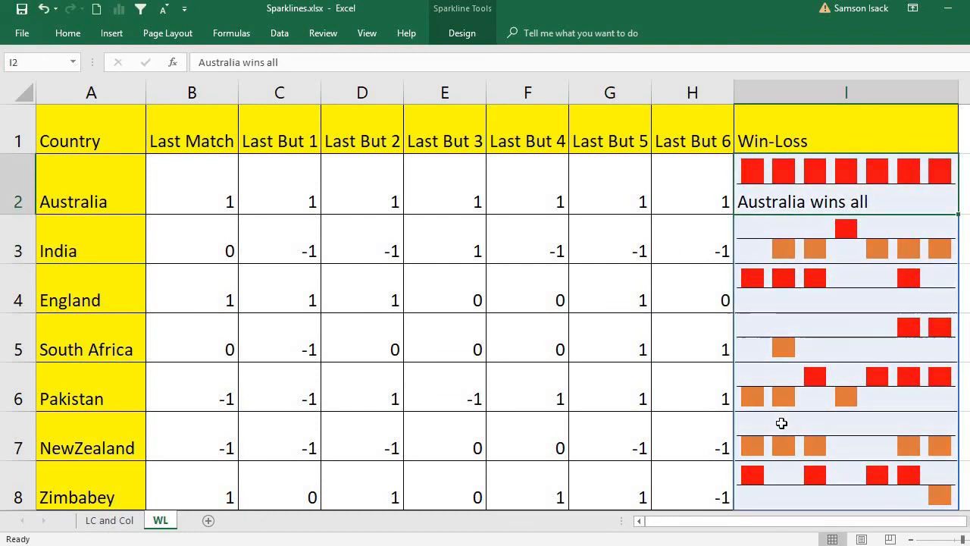
click(772, 239)
click(790, 182)
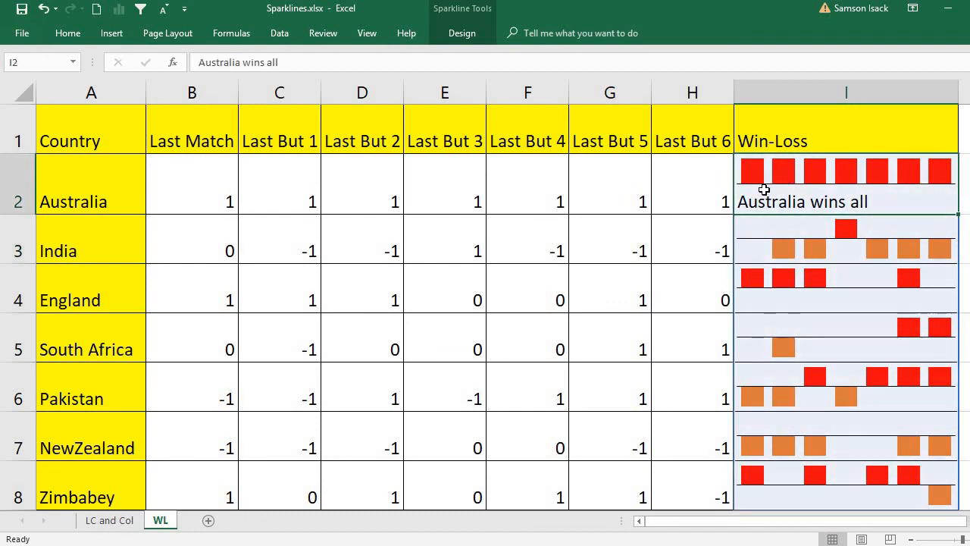
click(554, 228)
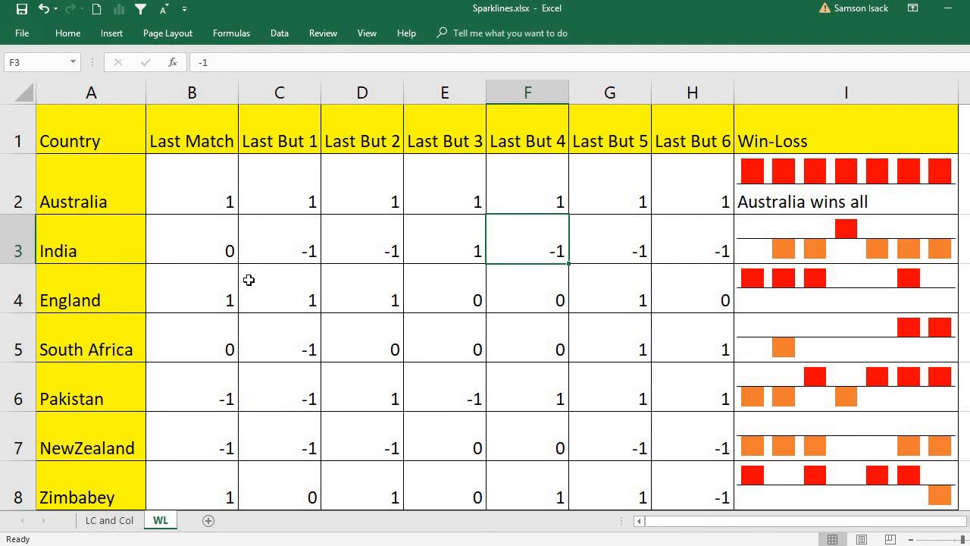
click(184, 199)
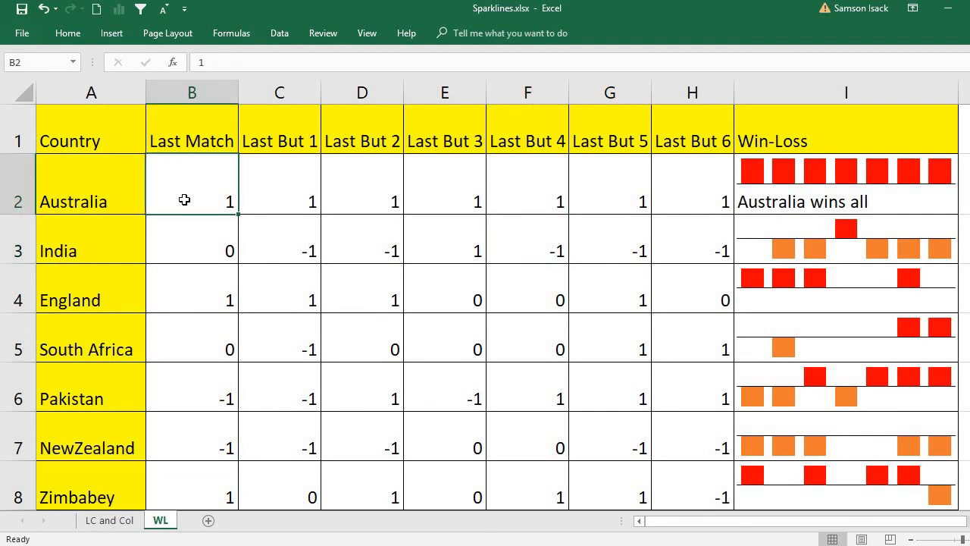